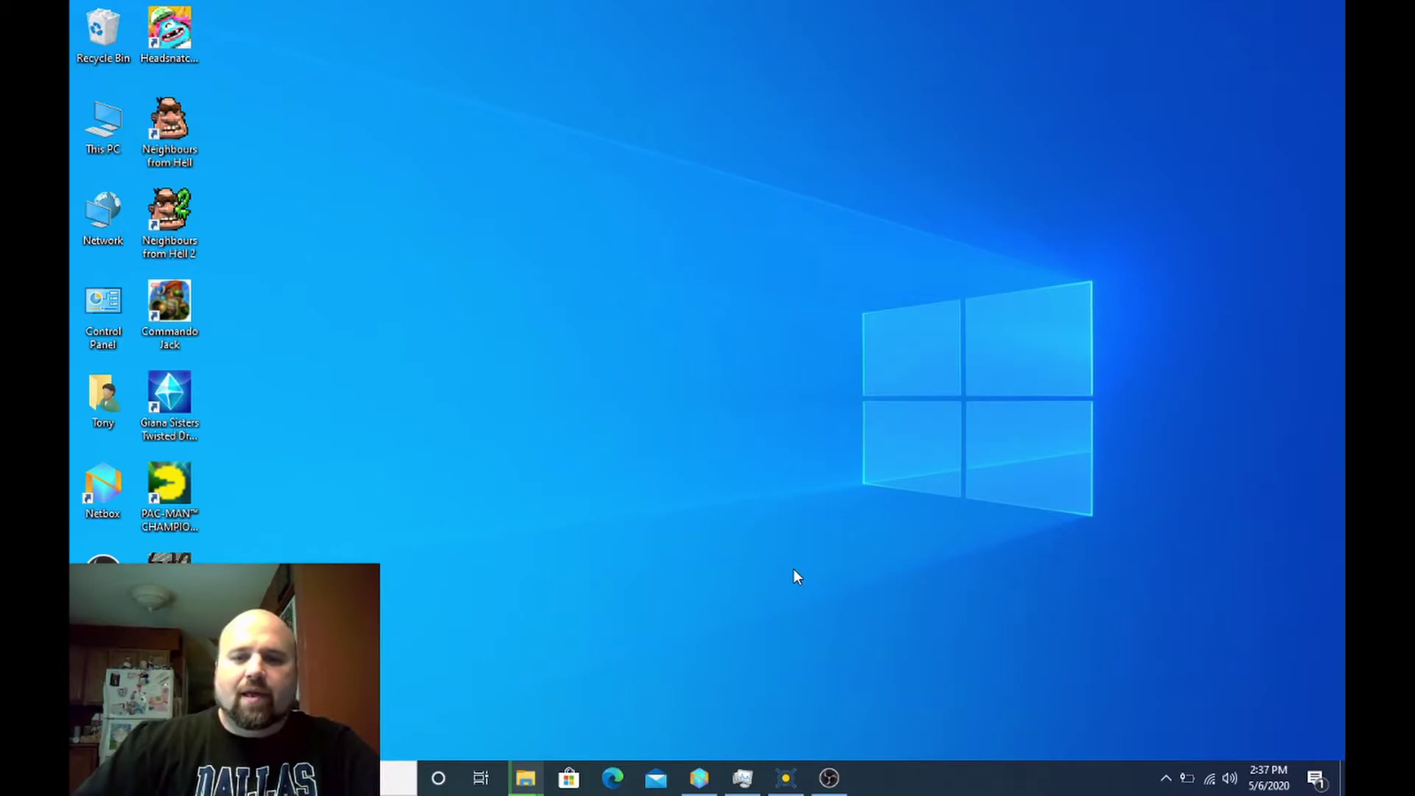
- Start adding a project in BOINC Manager and choose Universe@Home from the project list
click(786, 778)
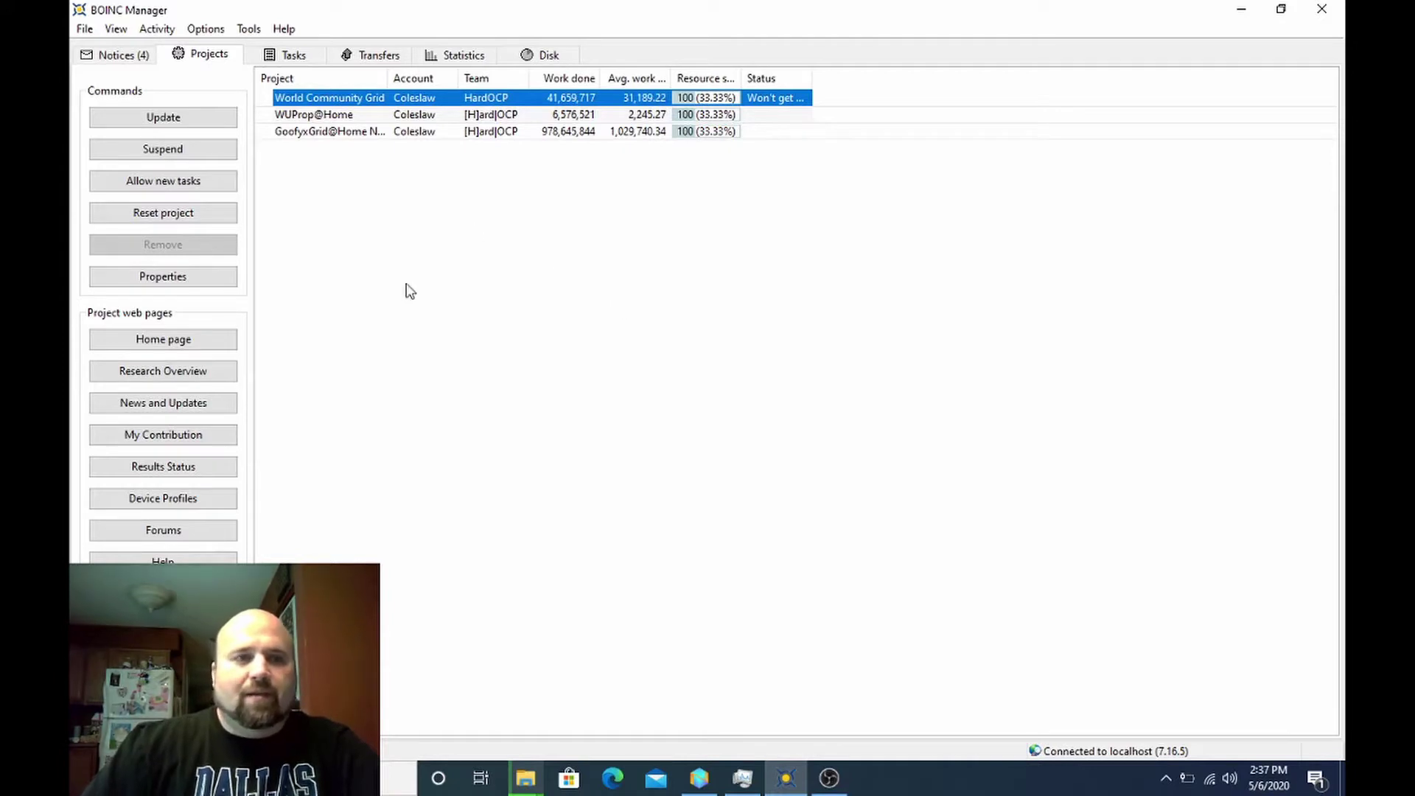
click(249, 31)
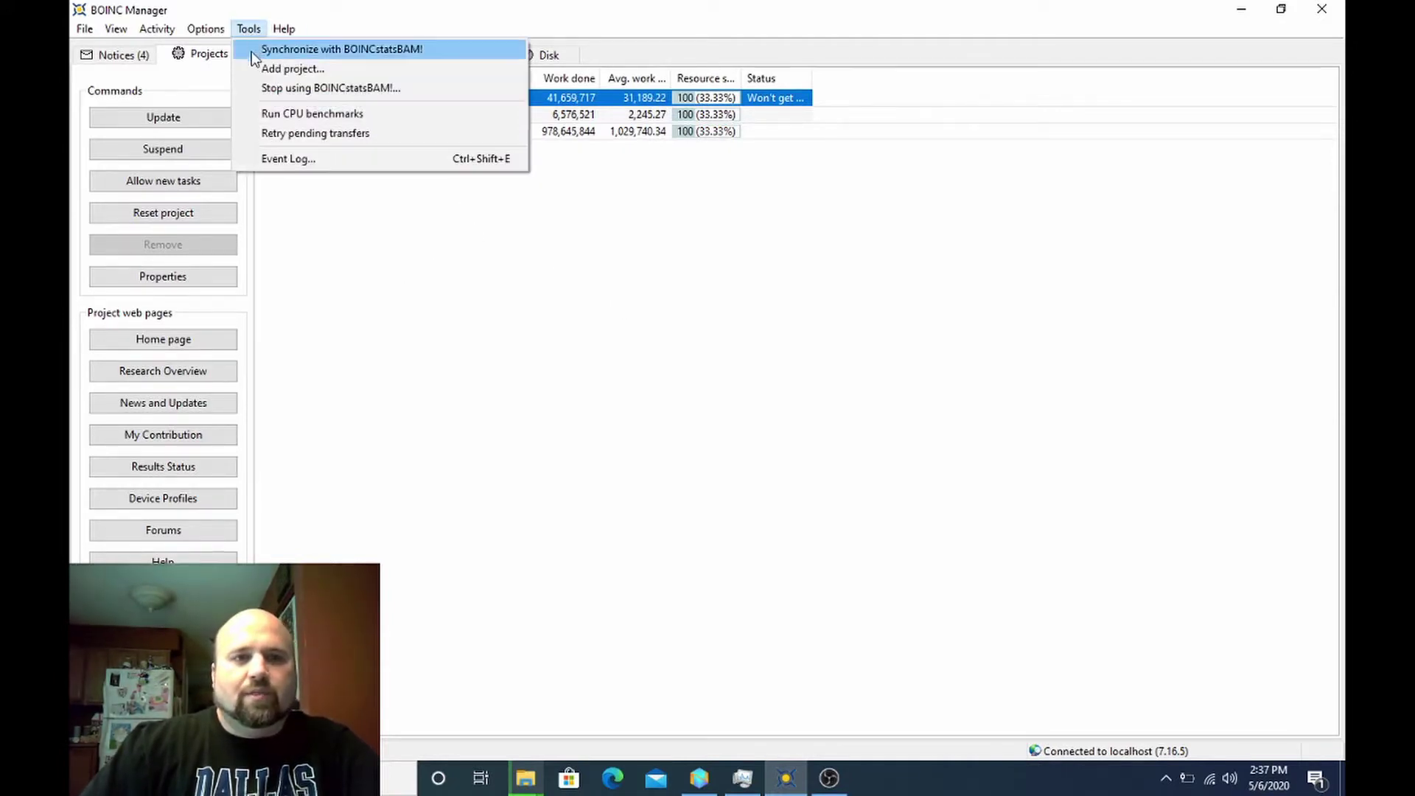
click(256, 63)
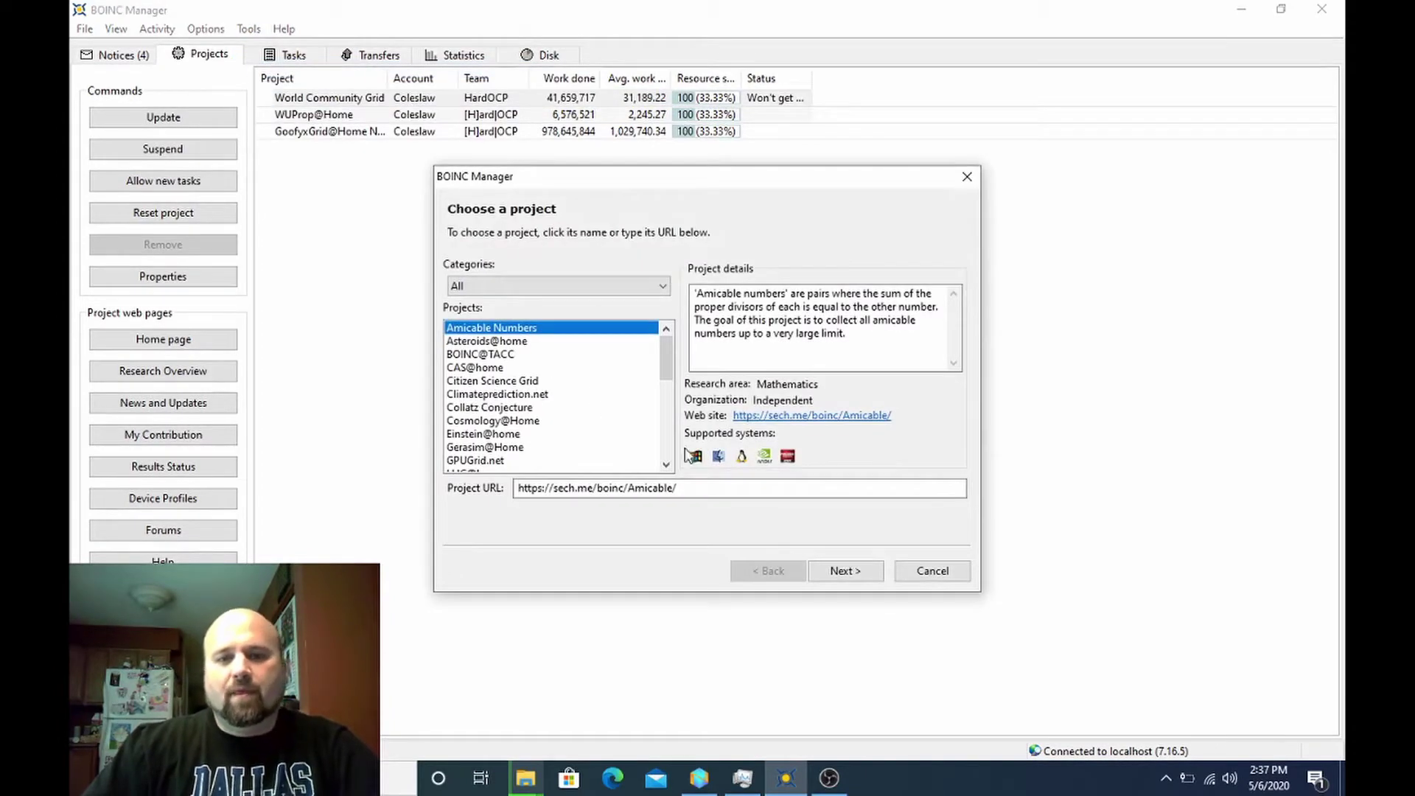
scroll(661, 435, down, 10)
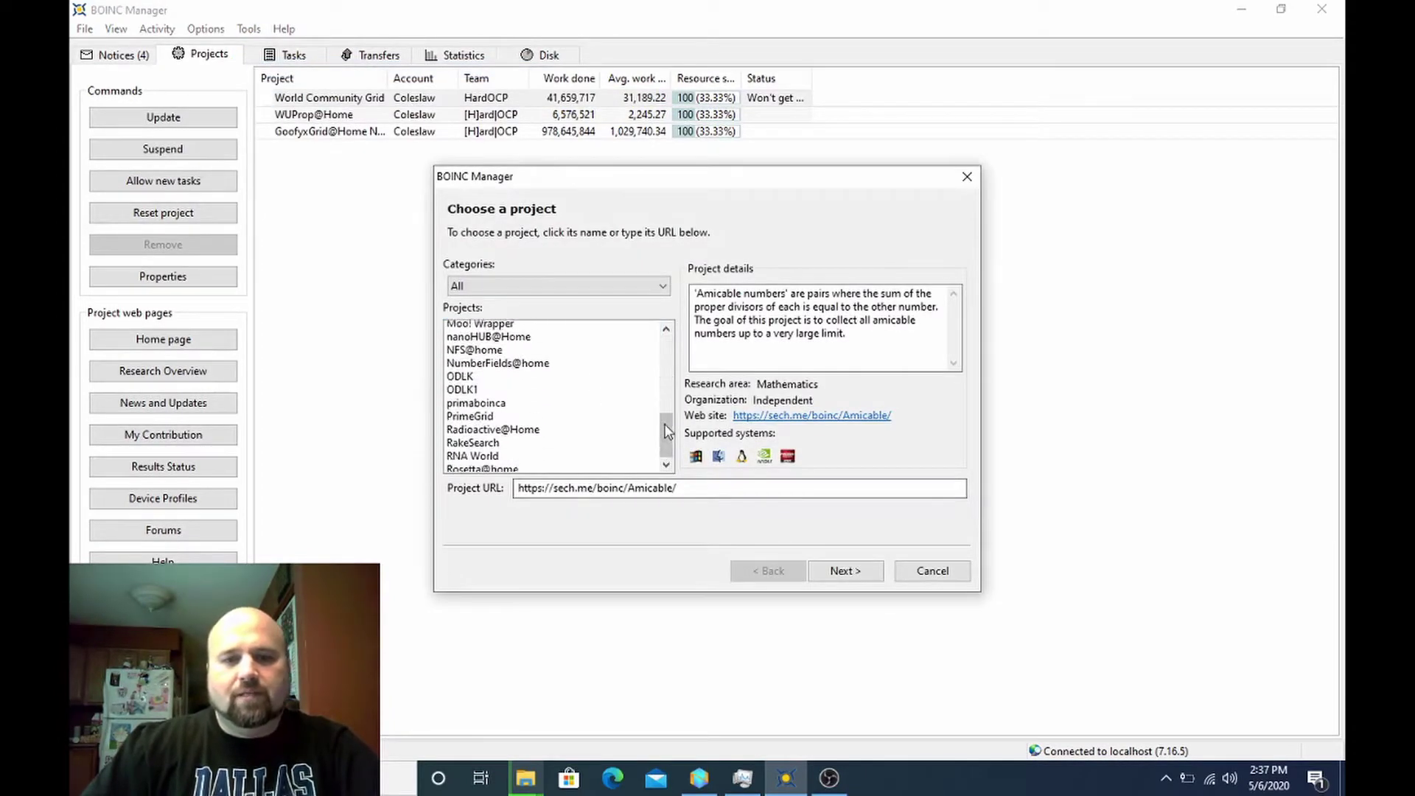
click(567, 434)
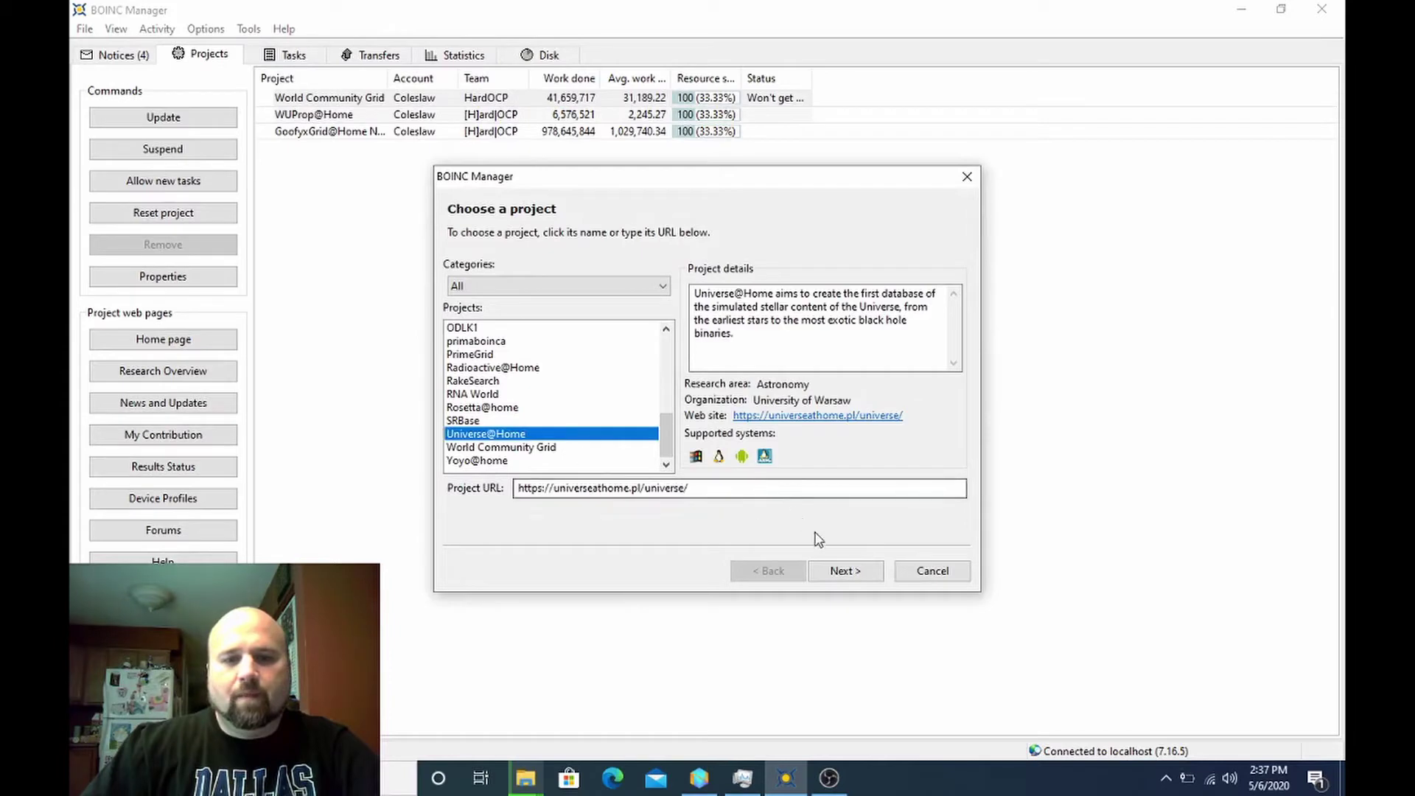
click(848, 571)
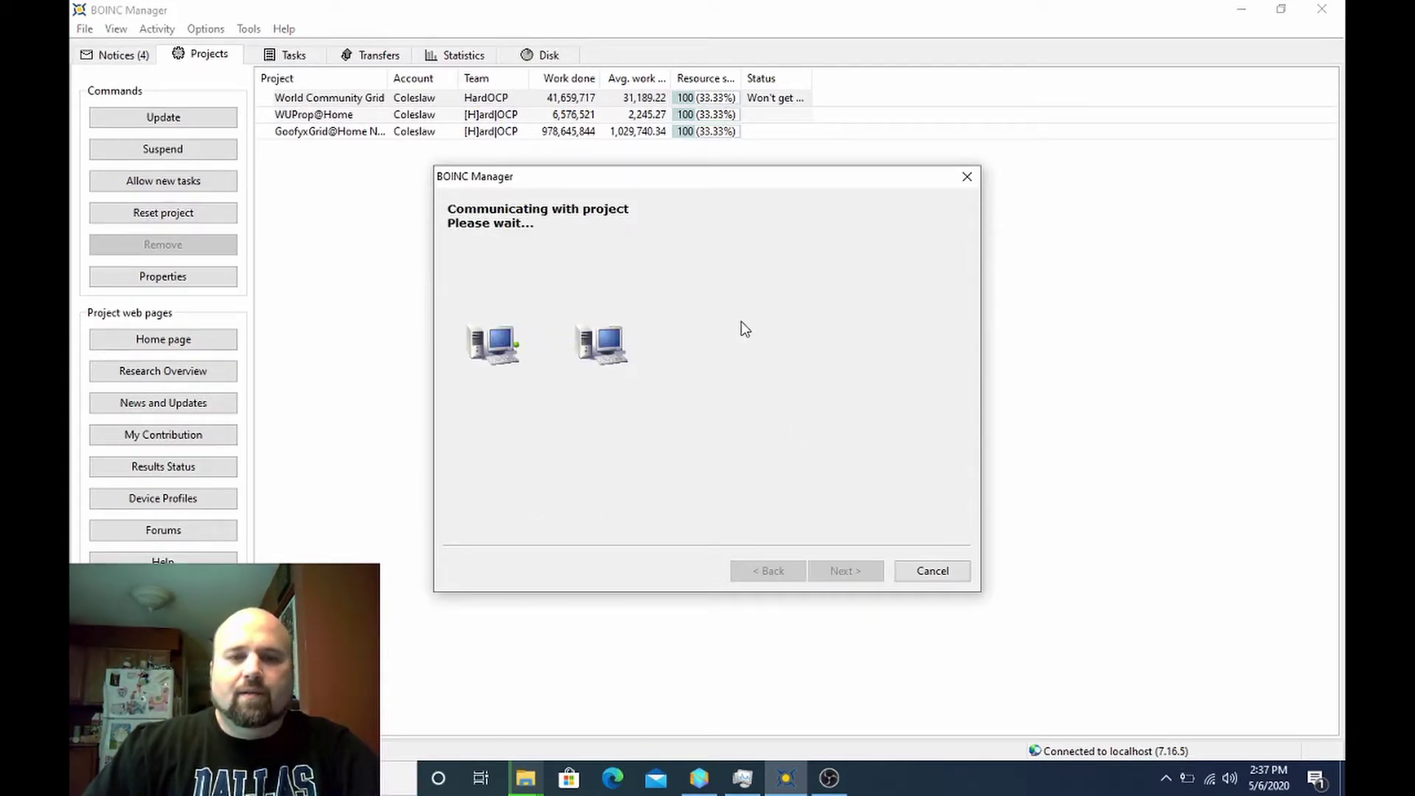
- Sign in to Universe@Home as an existing user with the account e-mail and password, and finish
click(638, 261)
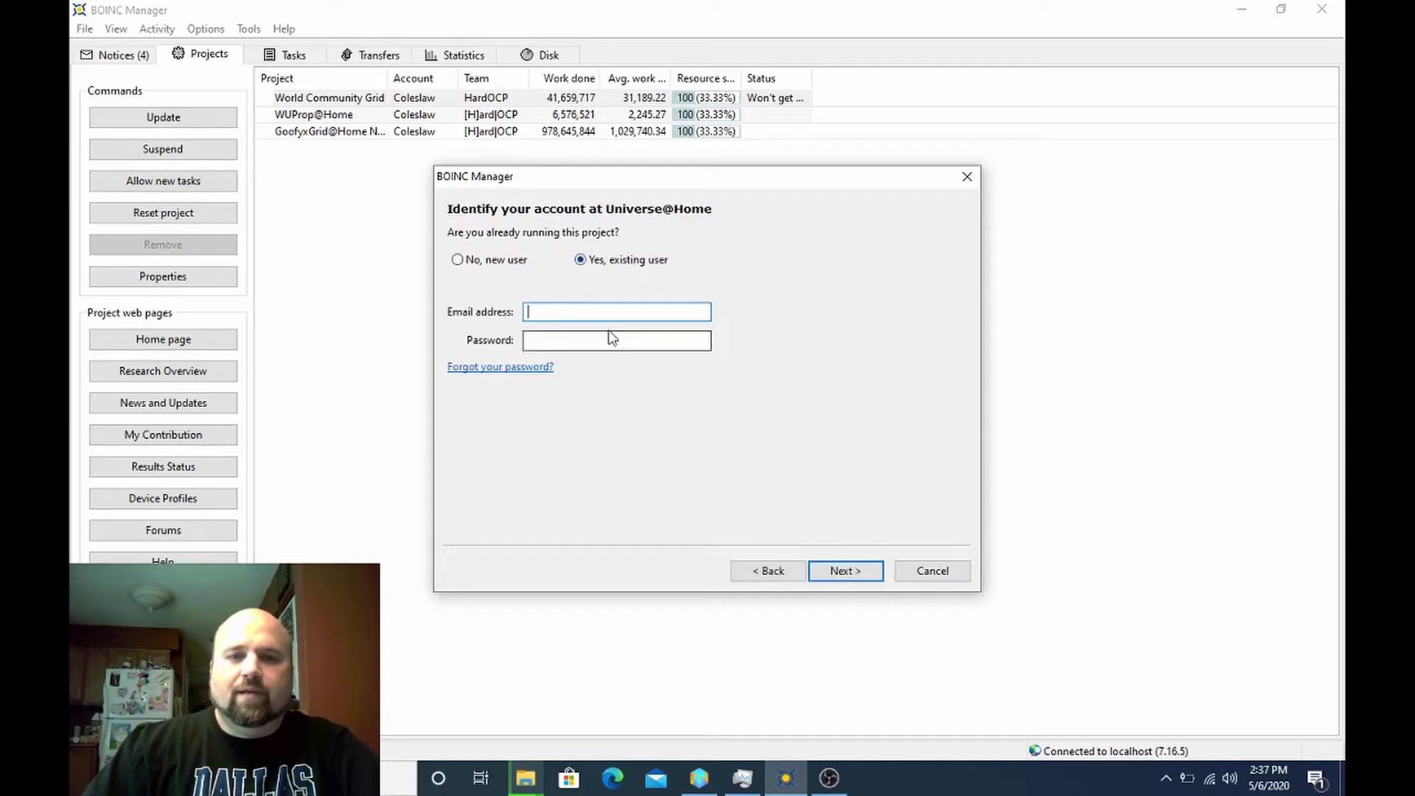
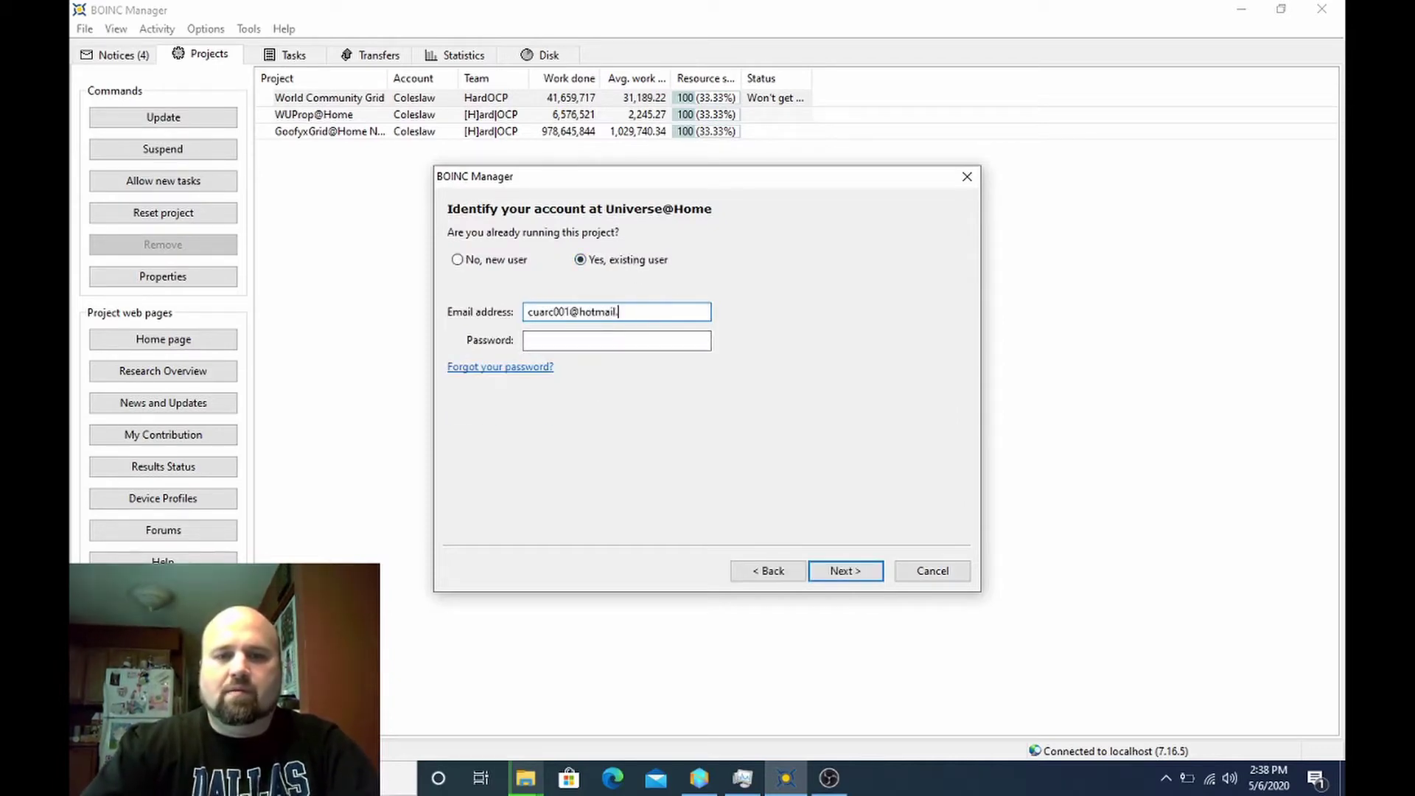
text(••)
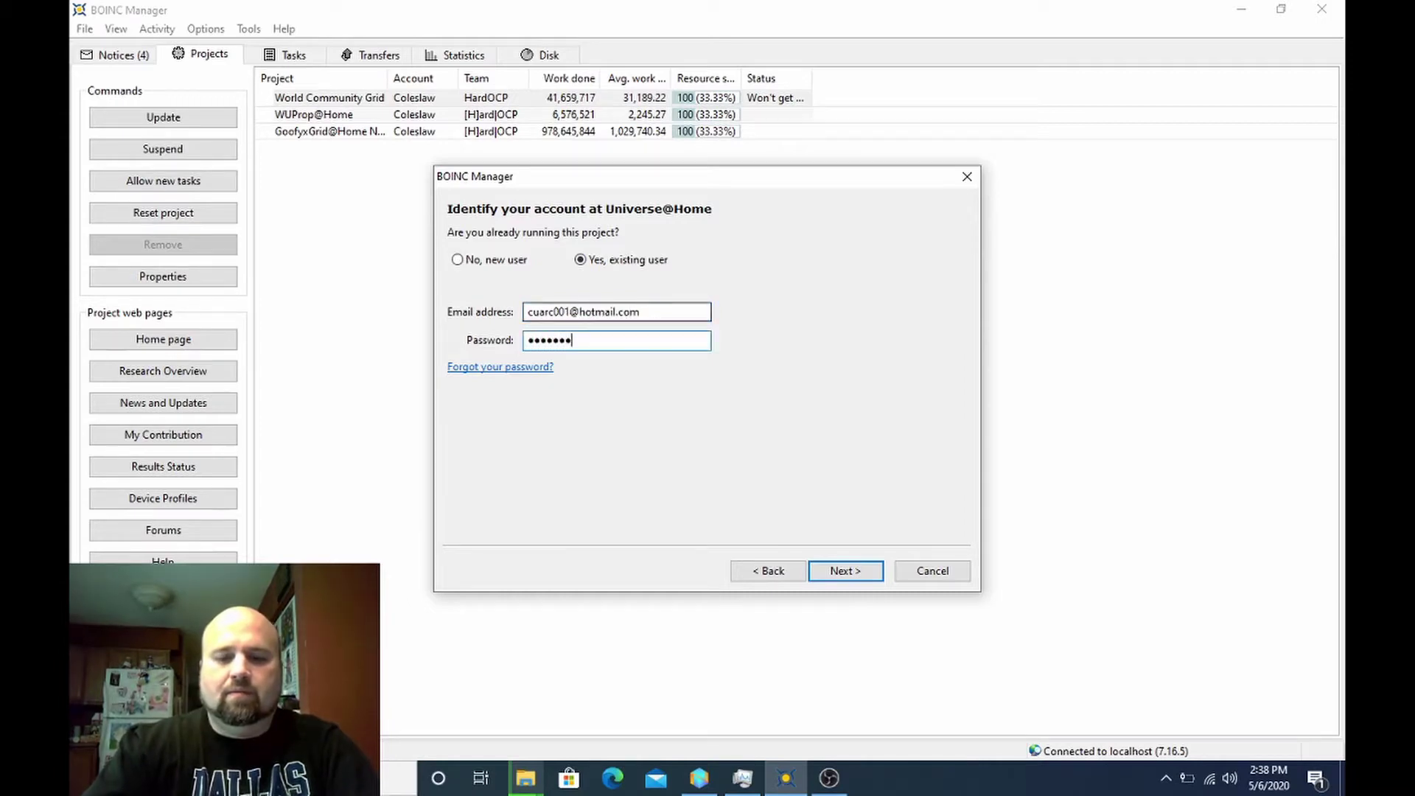
key(Return)
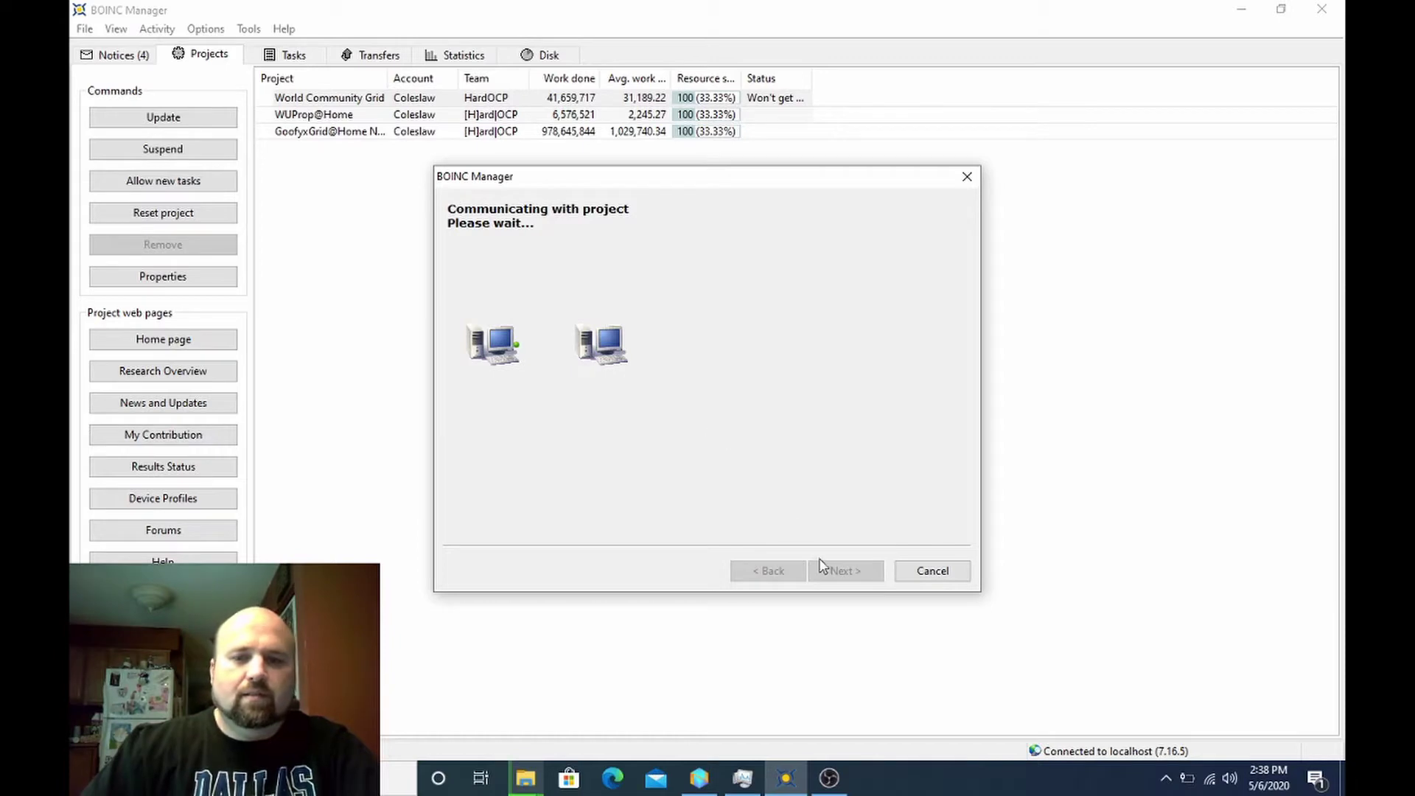
click(841, 575)
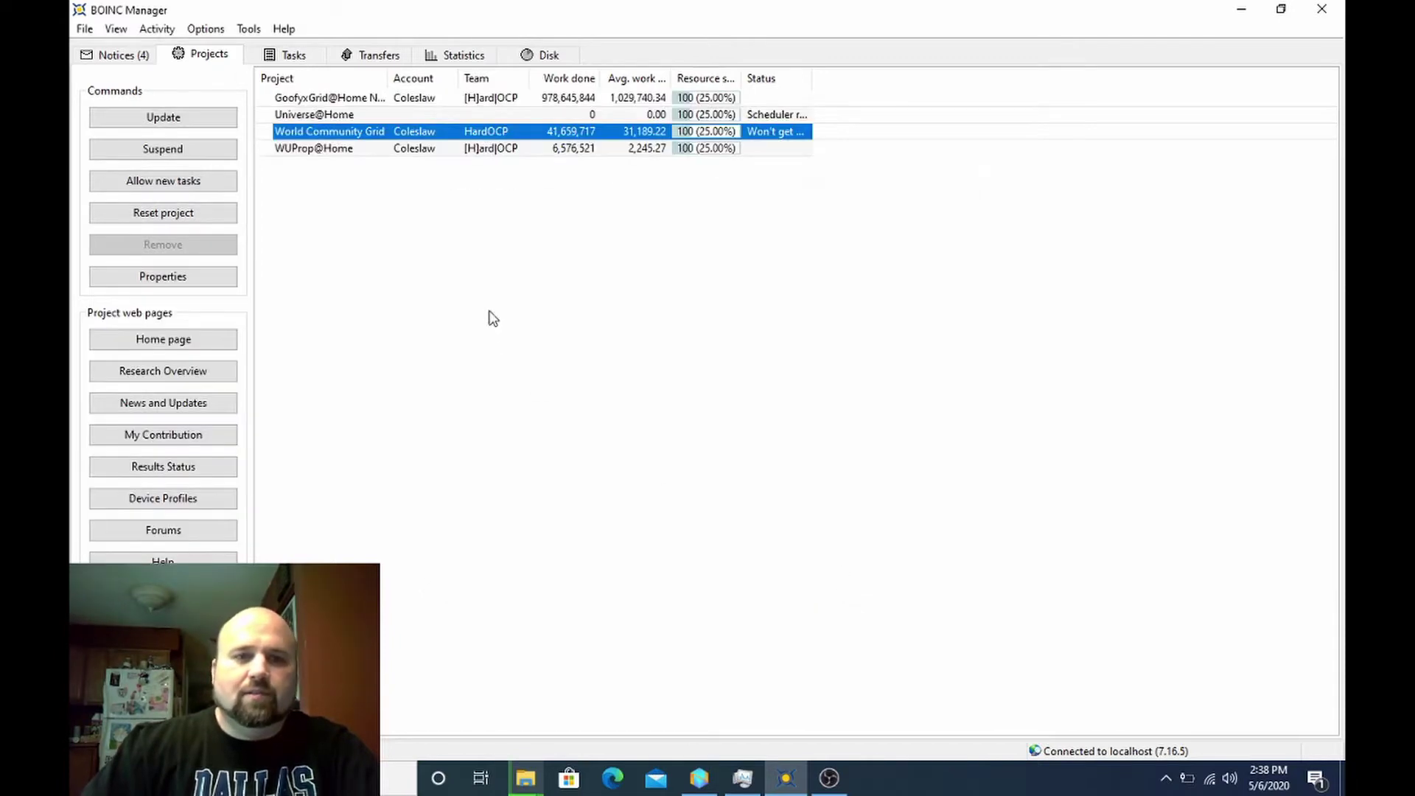
- Inspect the Universe@Home row, showing team [H]ard|OCP, 10,539,681 work done and 21,051.94 average credit
click(332, 116)
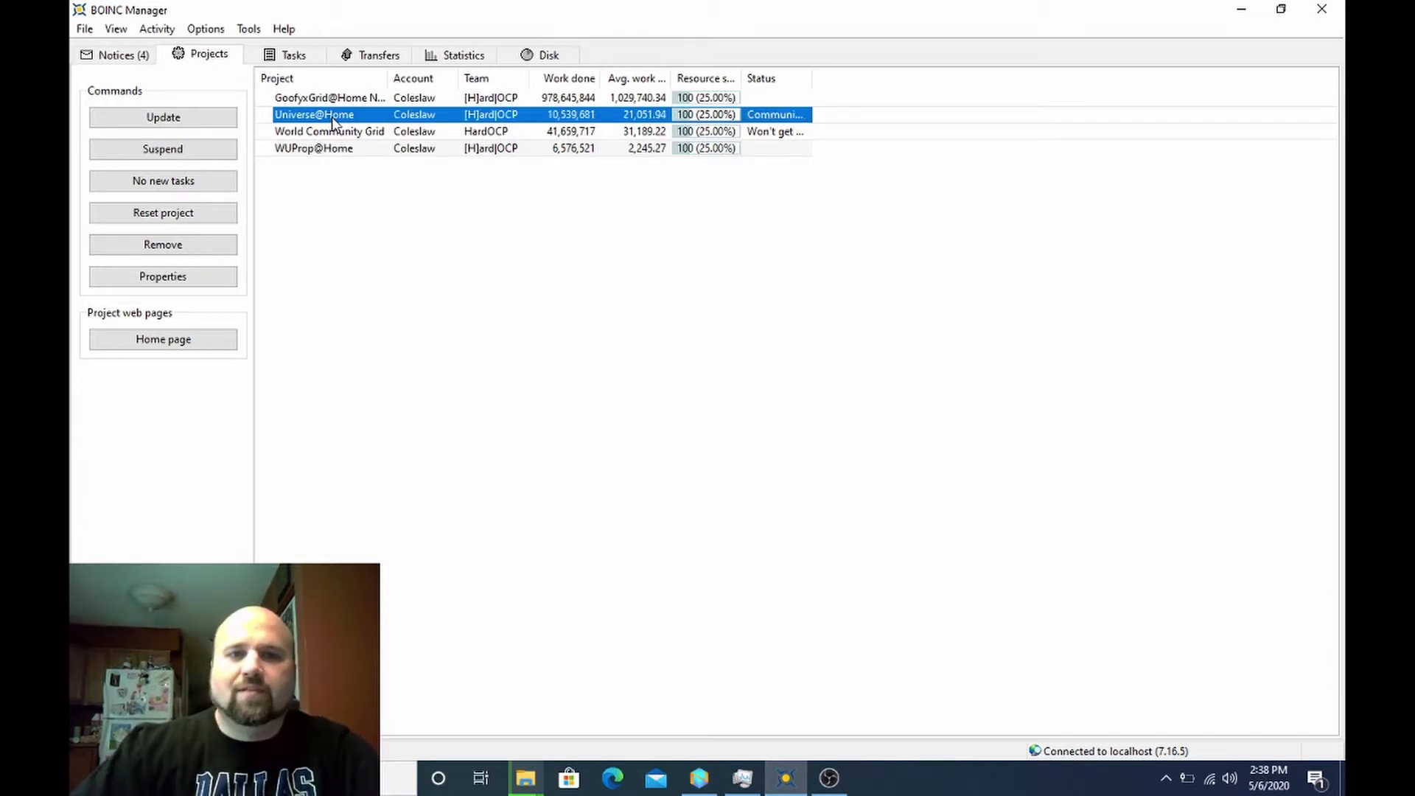
click(331, 131)
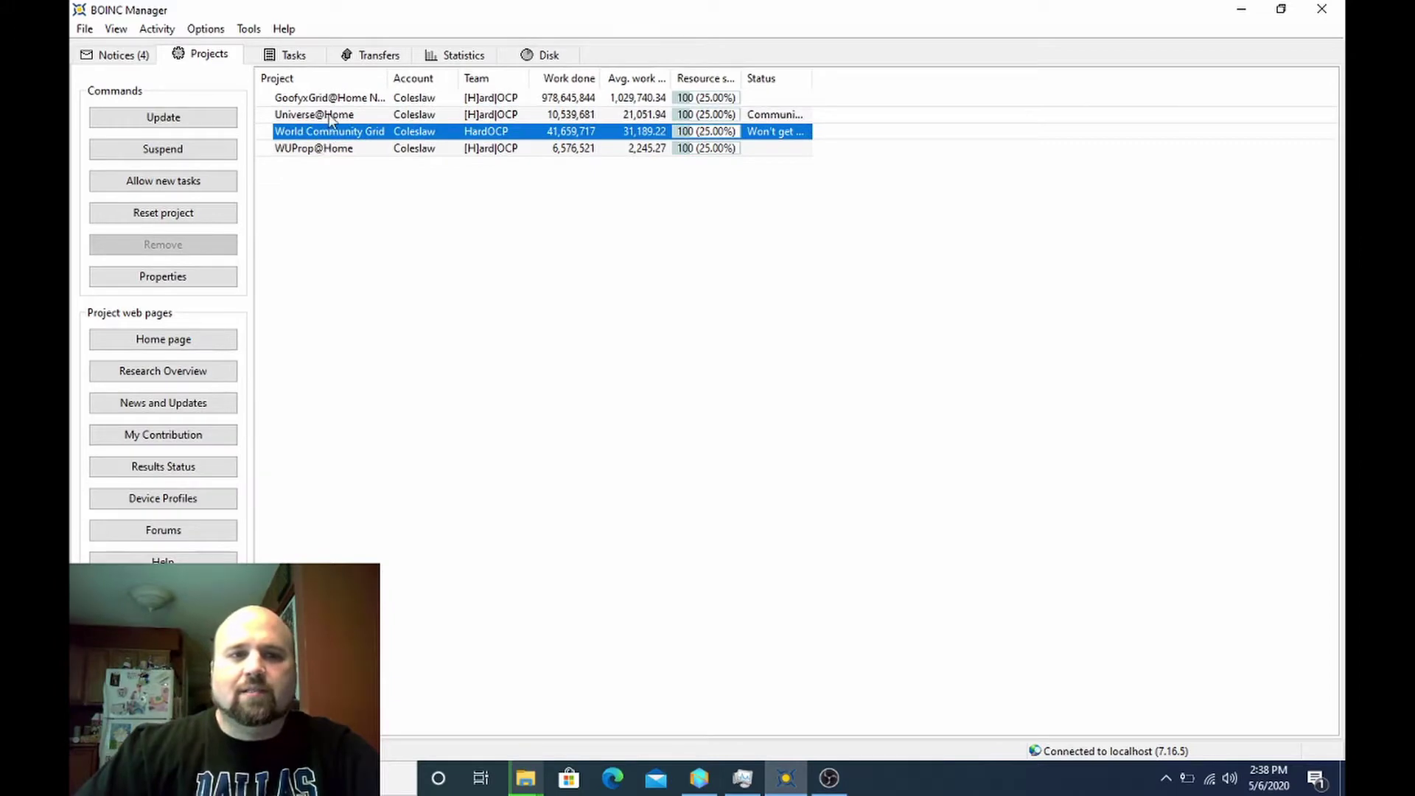
click(327, 114)
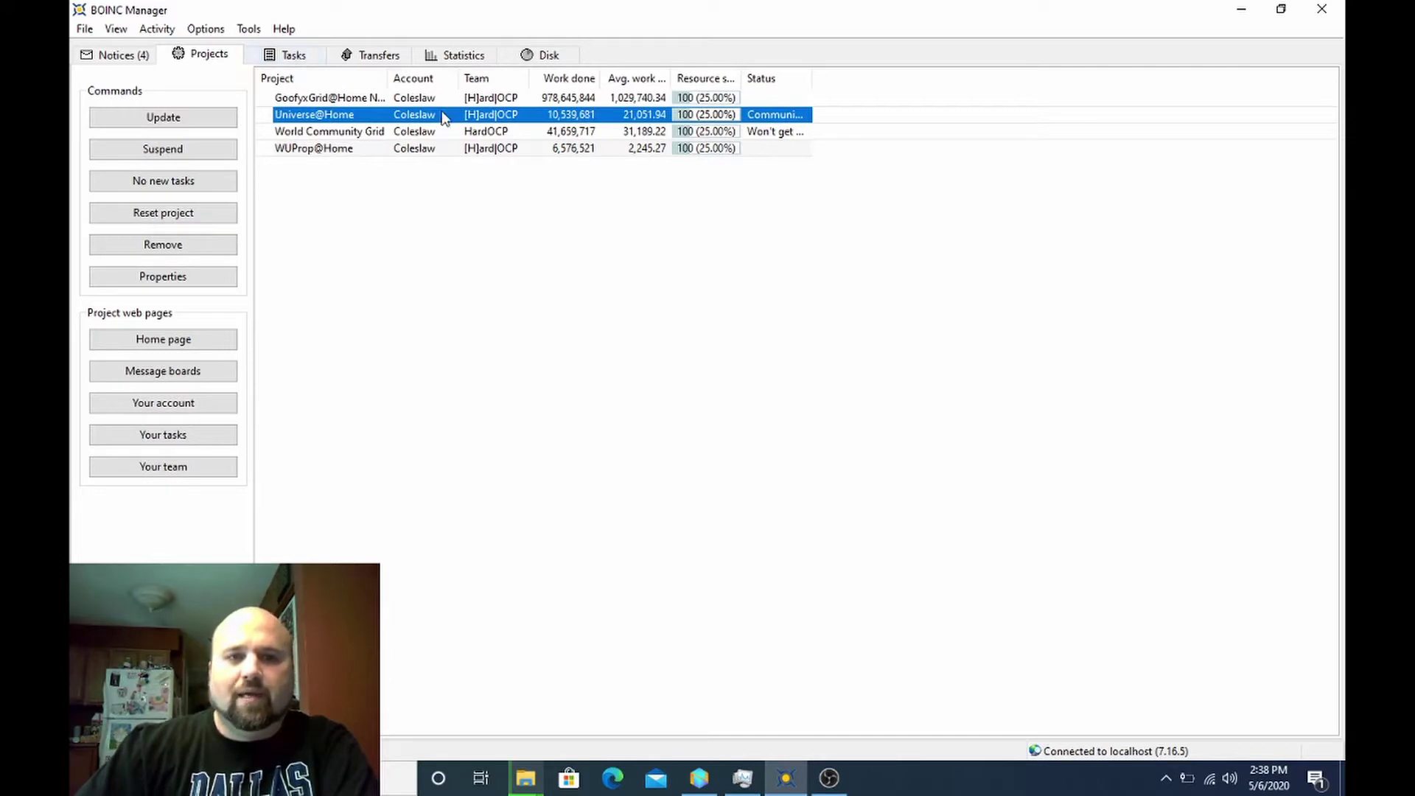
- Check the new Universe@Home task and the Event Log, moving the log aside, then return to Projects
click(286, 59)
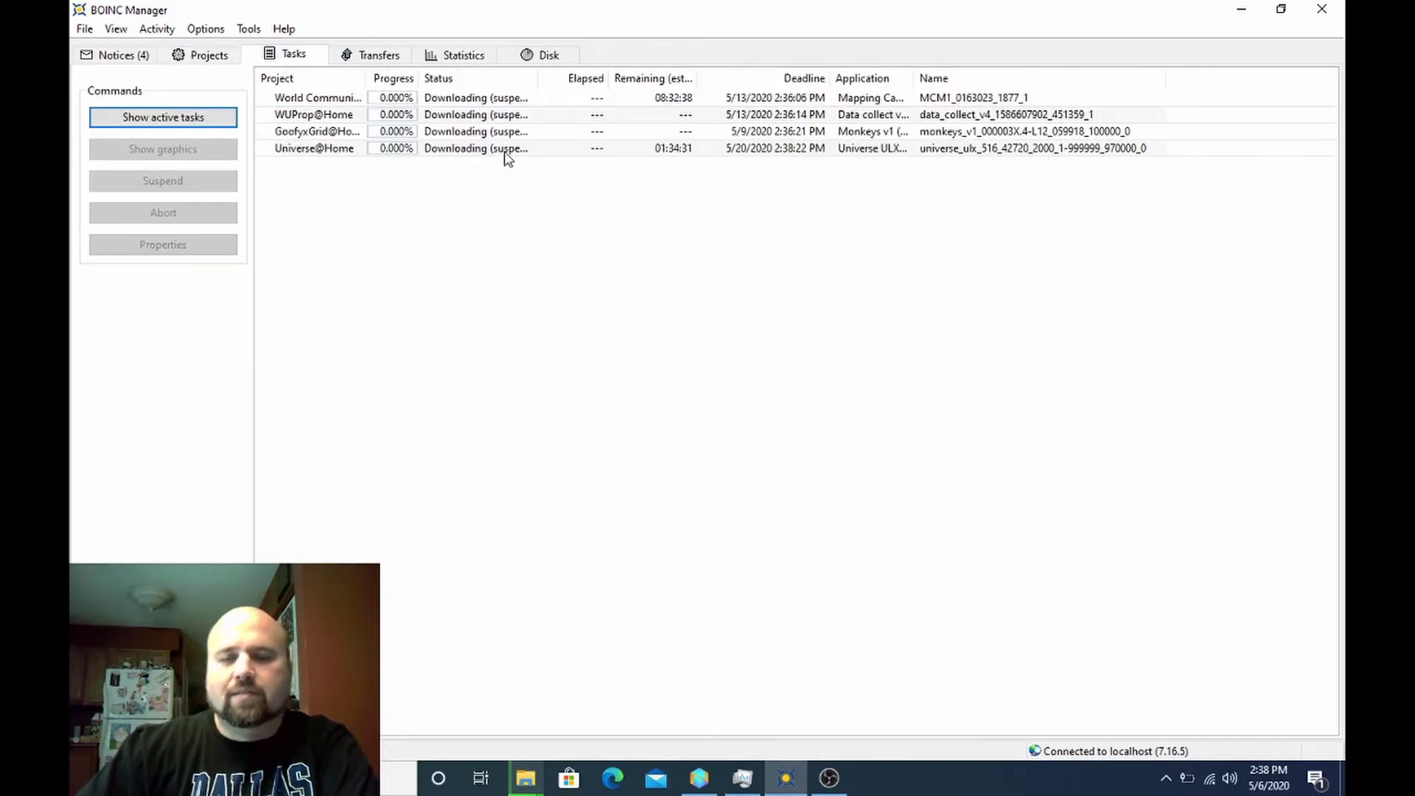
click(249, 30)
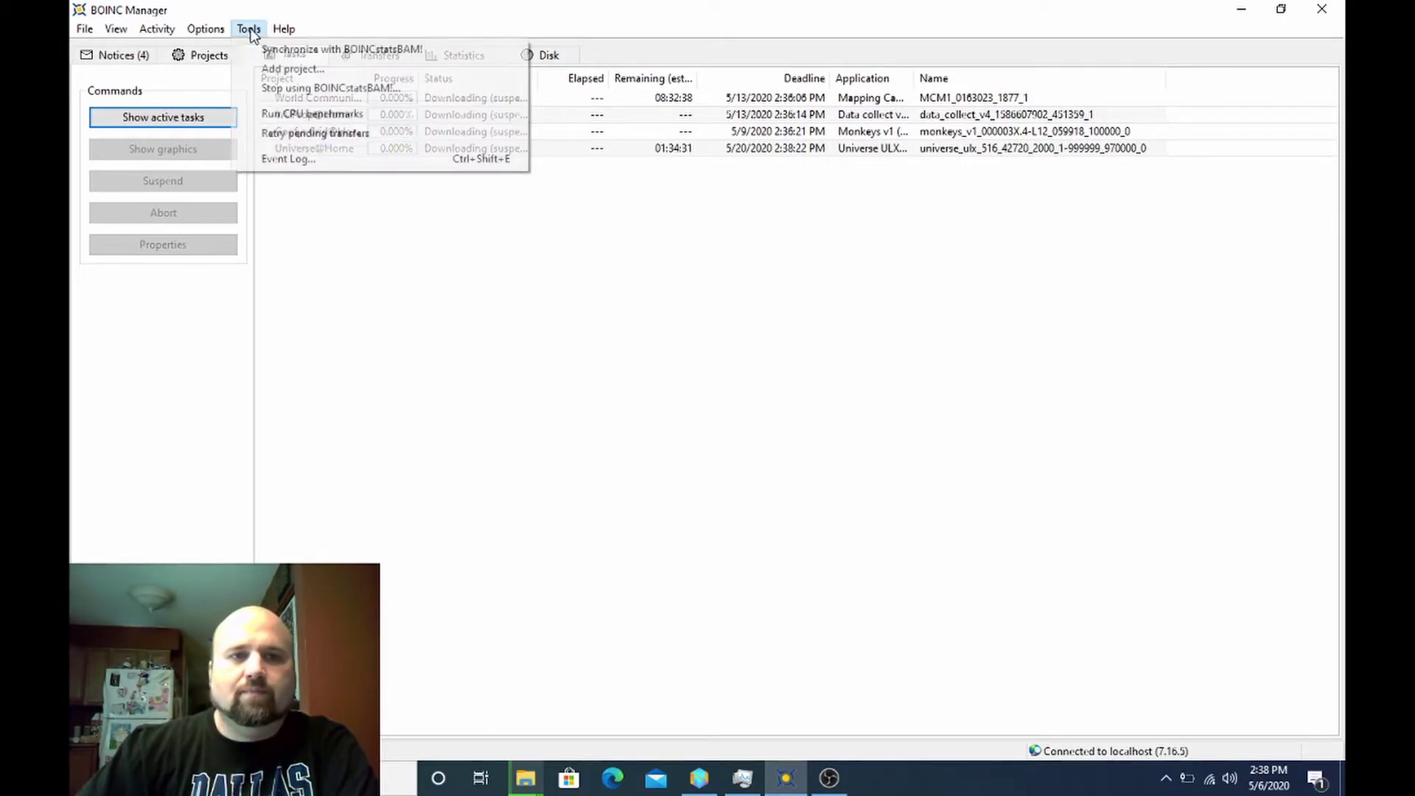
click(281, 162)
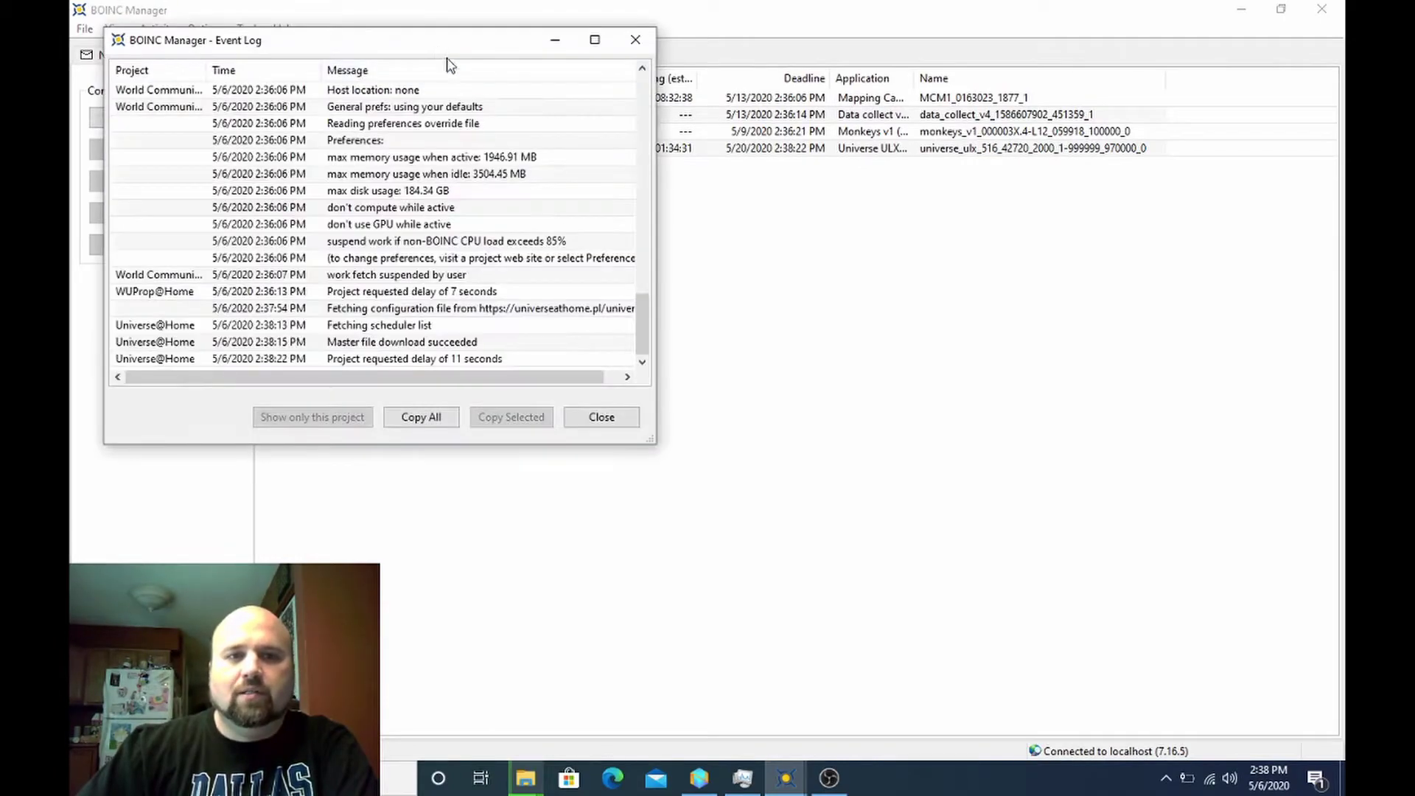
drag(439, 51, 1012, 253)
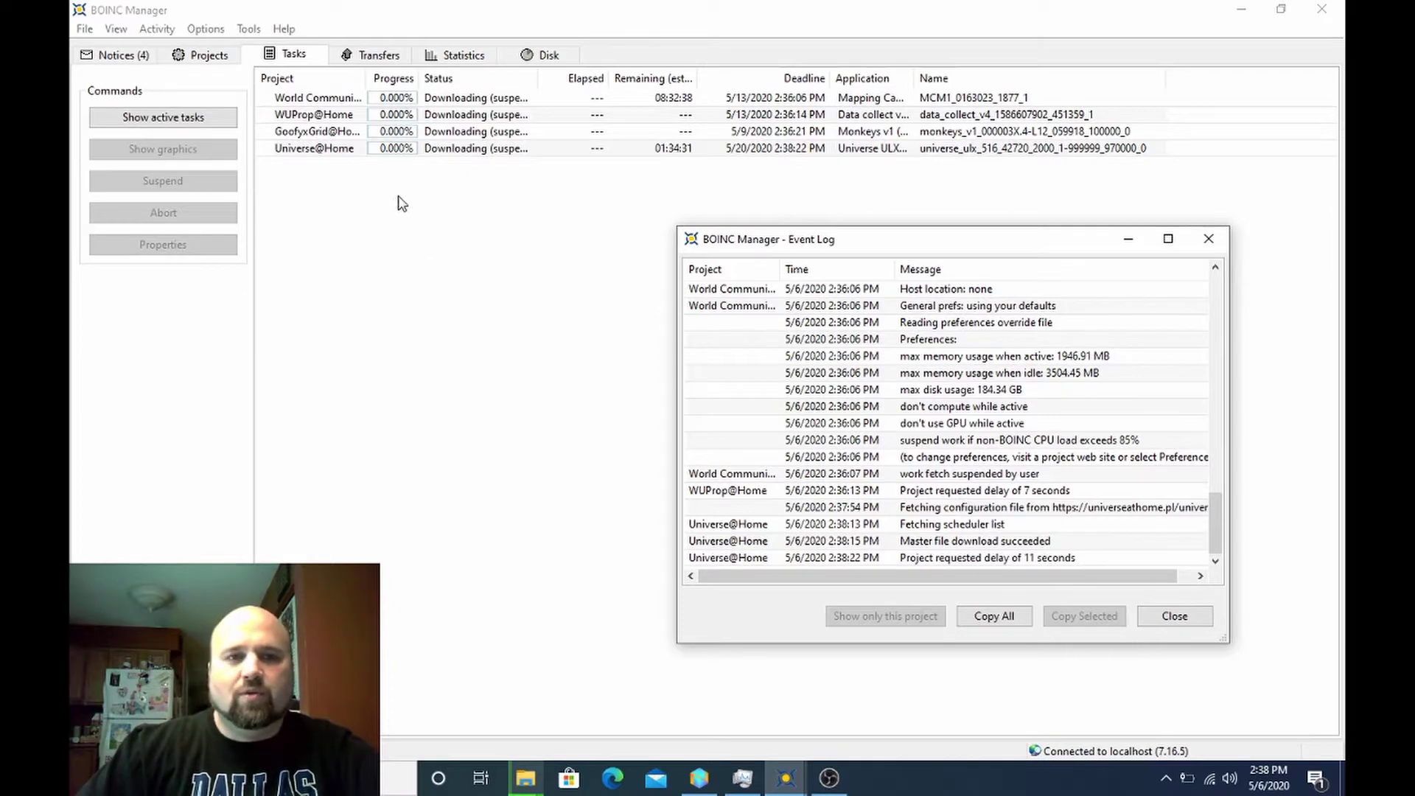
click(211, 57)
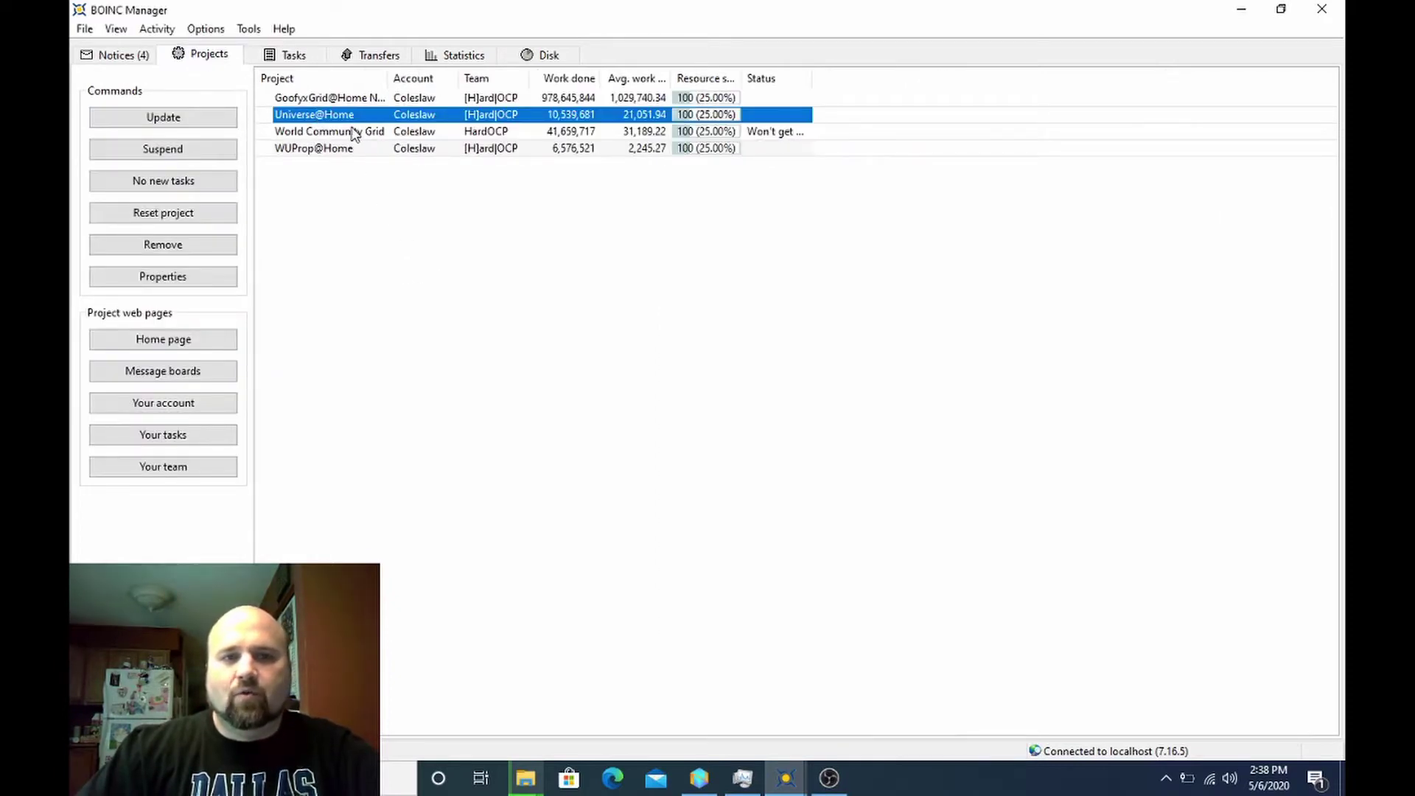
- Change the Computing preferences 'Store at least' value from 0.1 to 10 days of work and save
click(206, 30)
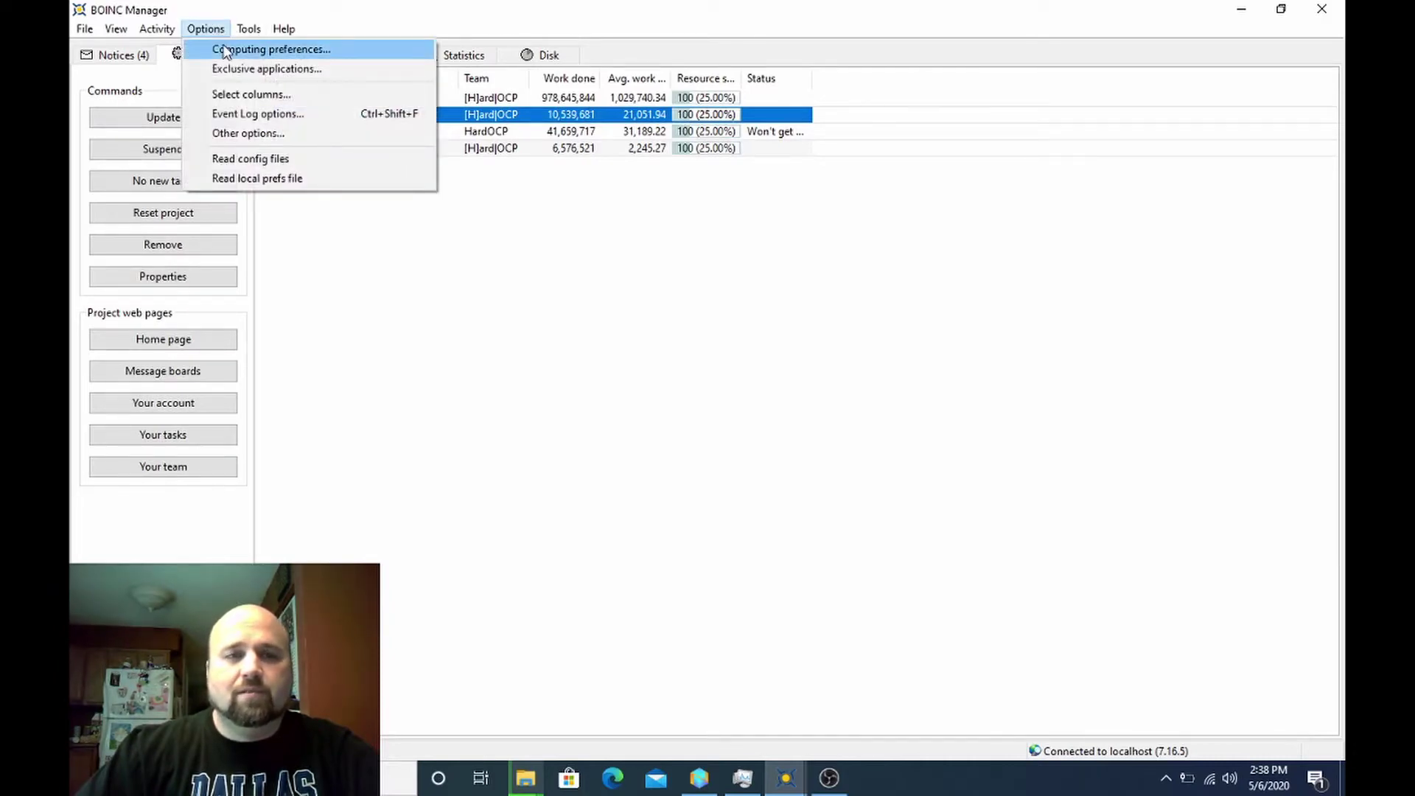
click(225, 50)
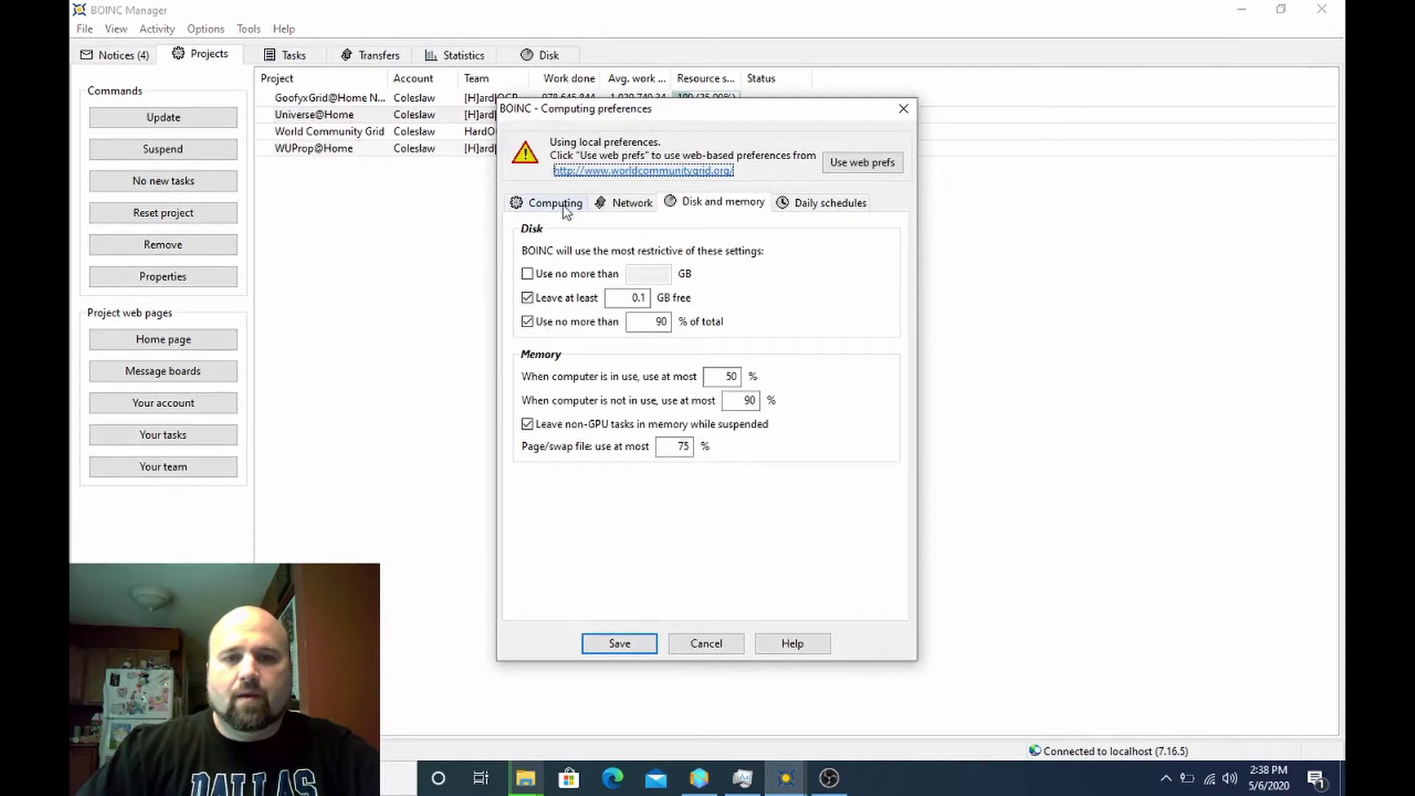
click(565, 209)
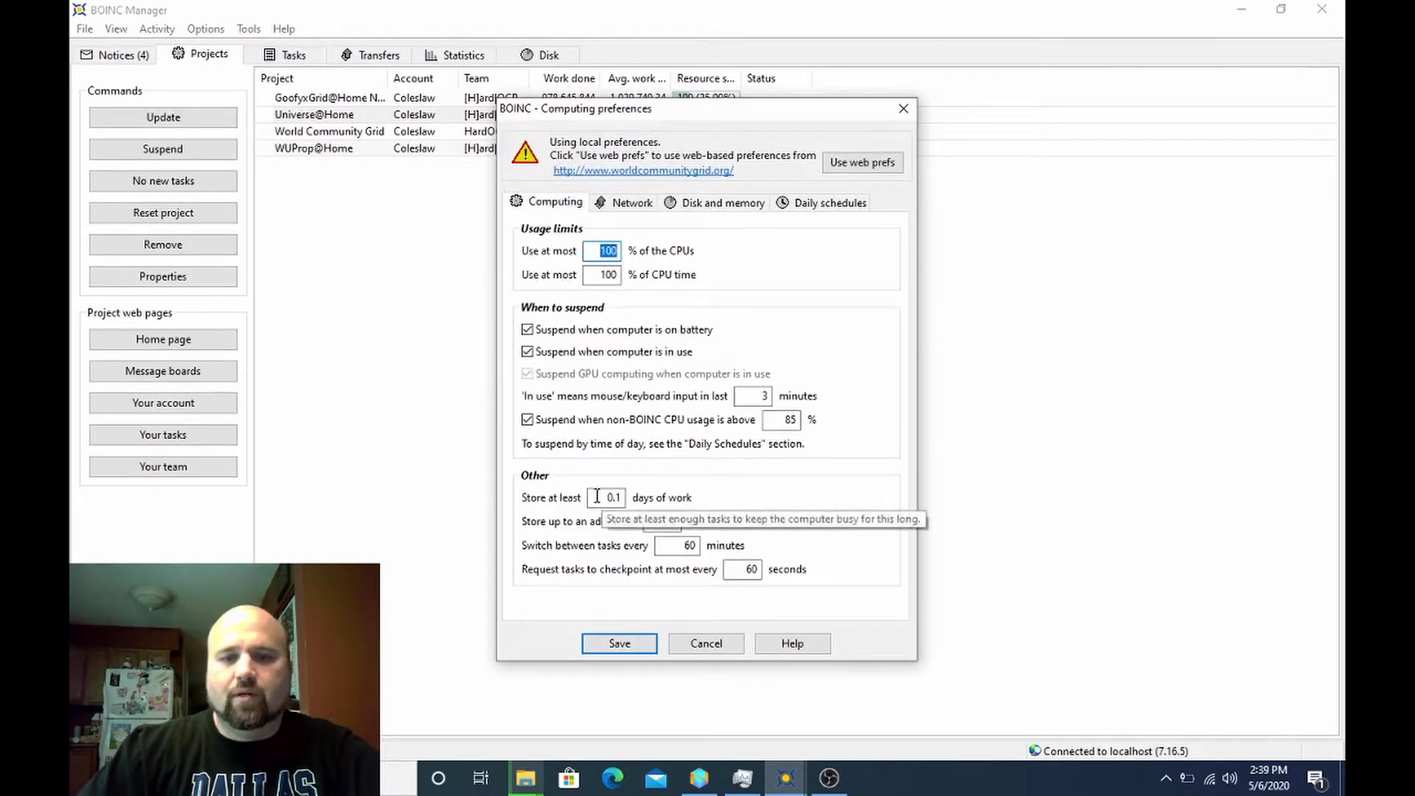
click(621, 498)
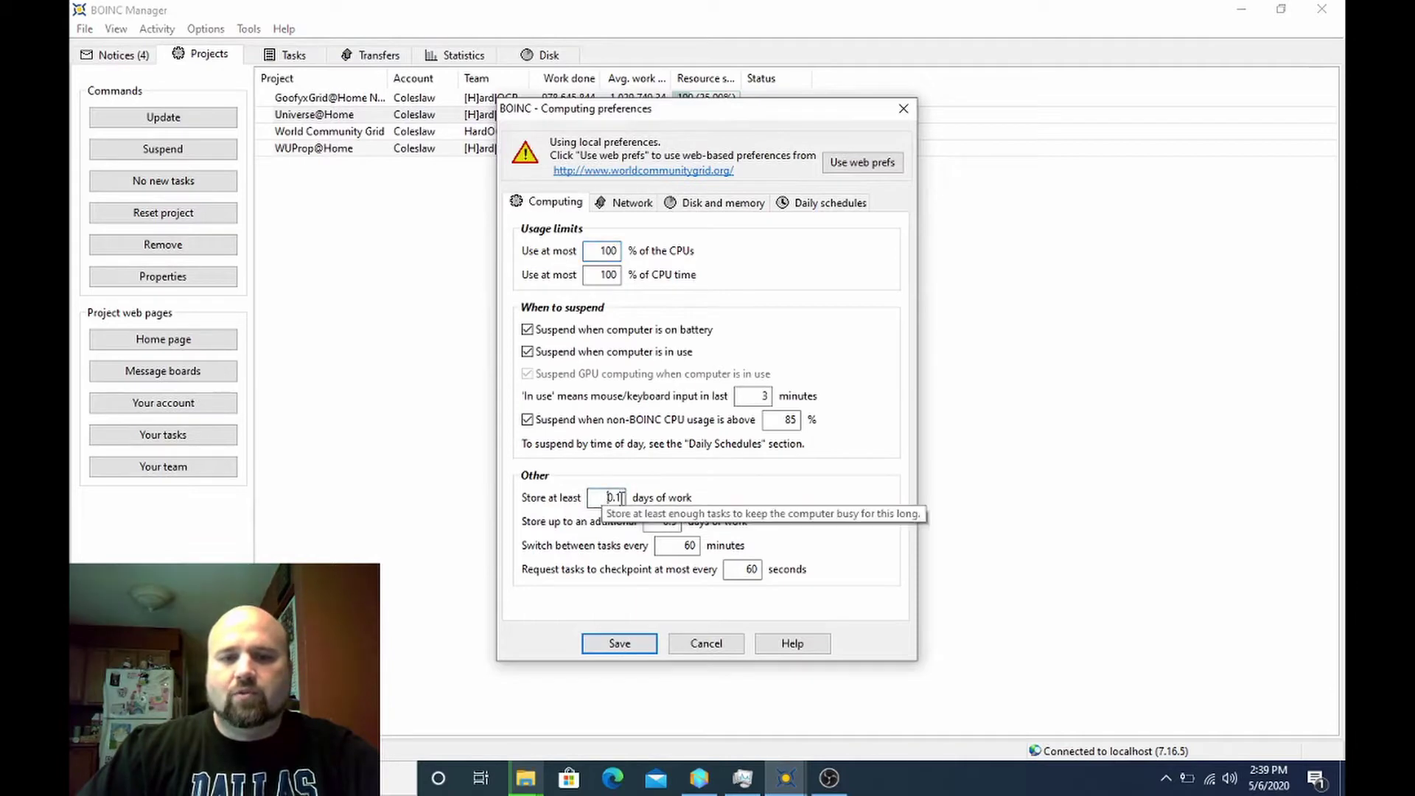
double_click(618, 497)
text(10)
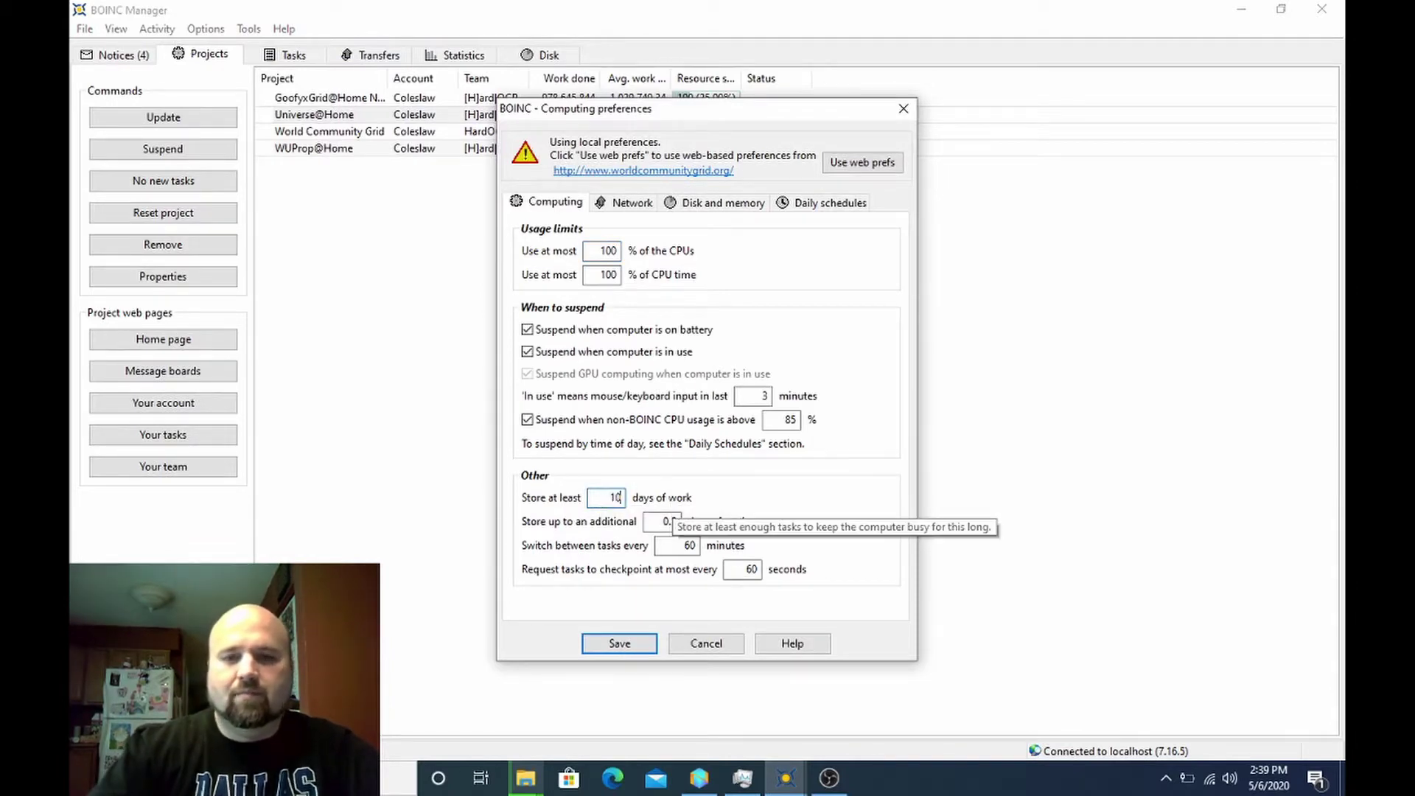
click(620, 644)
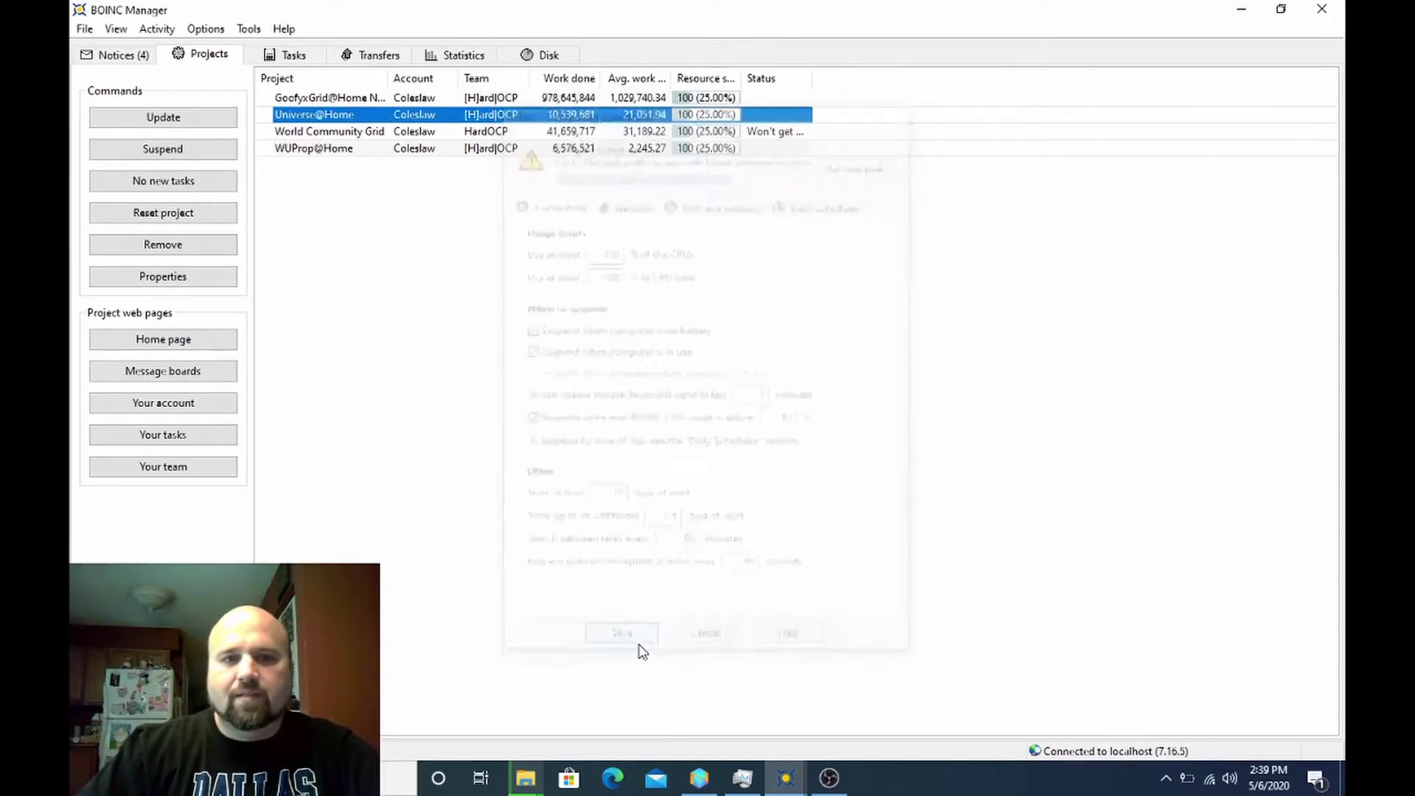
click(295, 64)
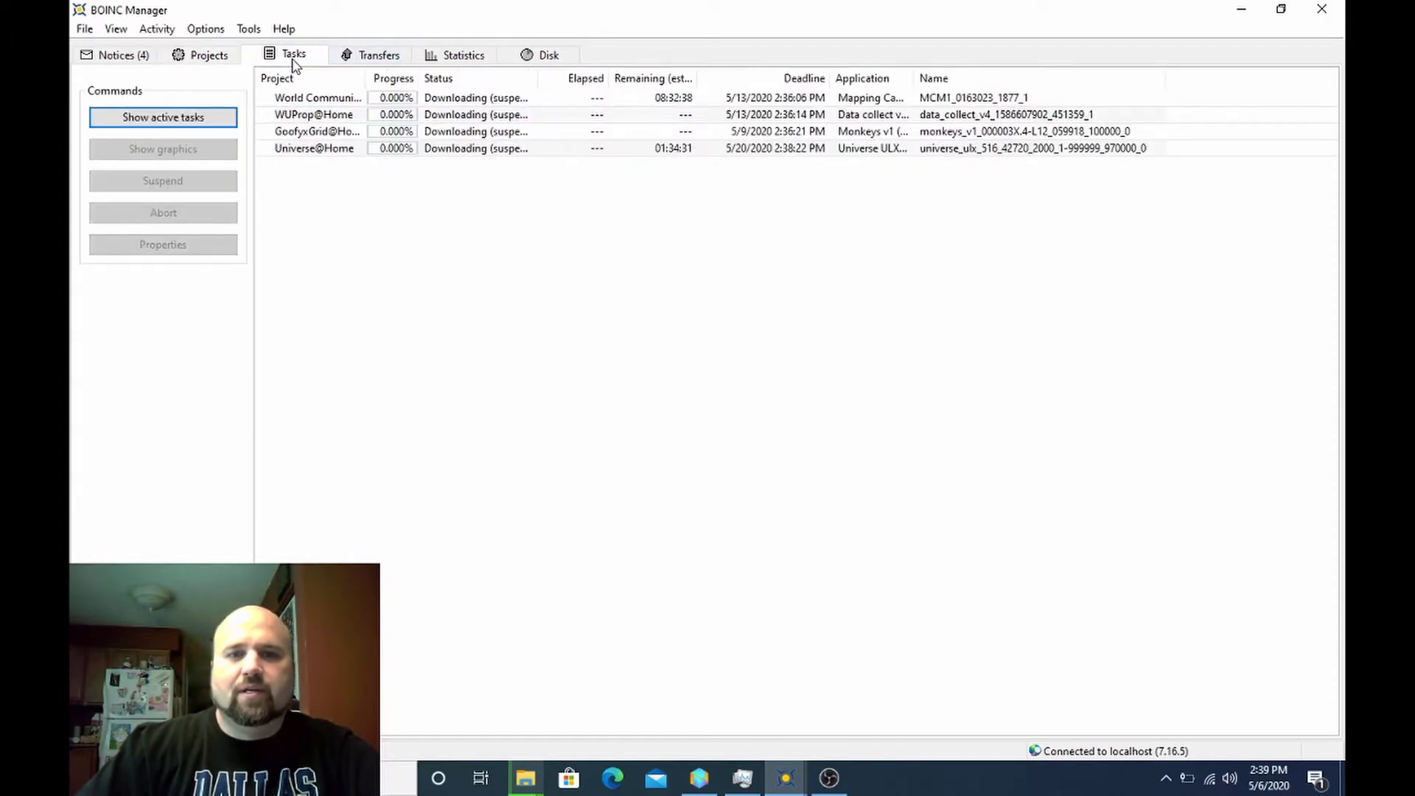
click(249, 30)
click(286, 158)
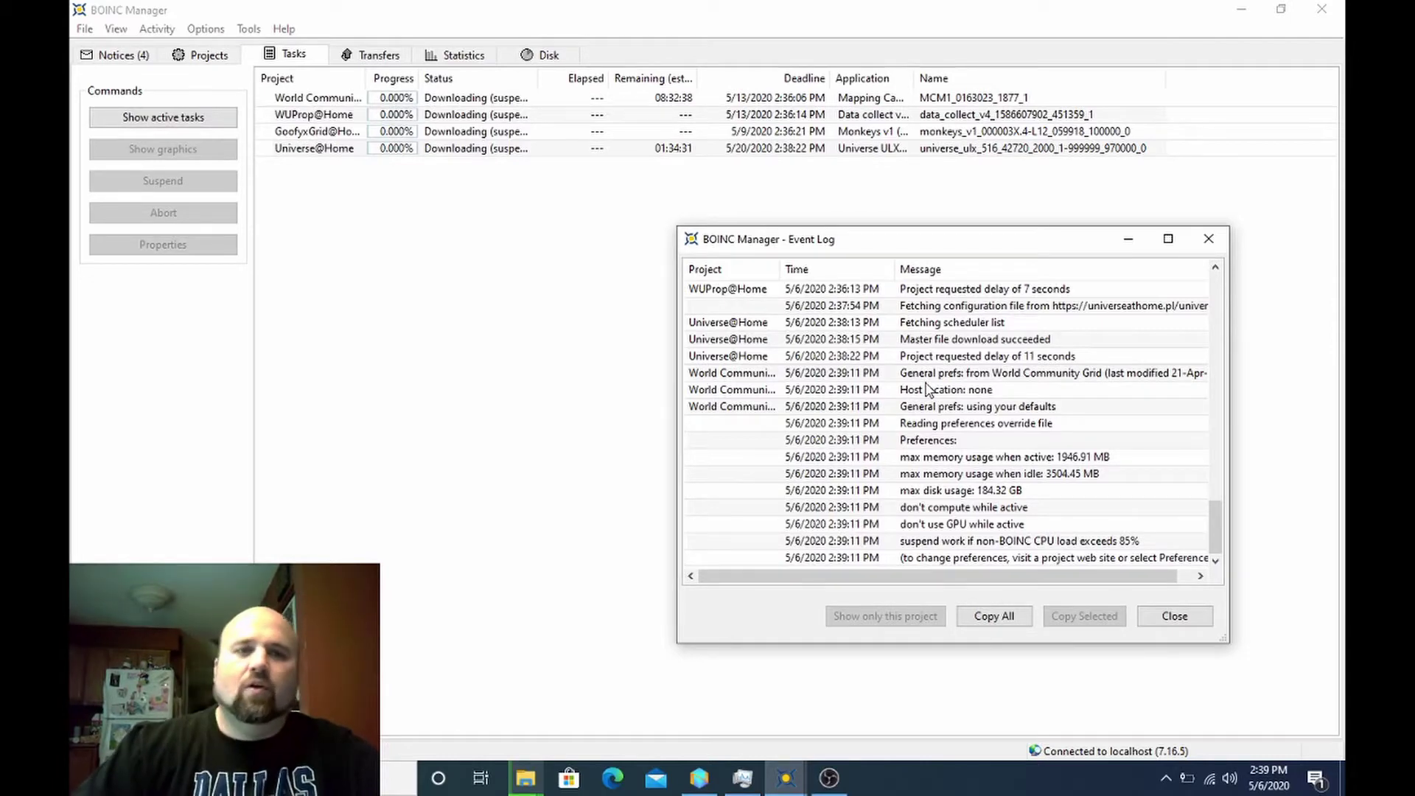
click(221, 59)
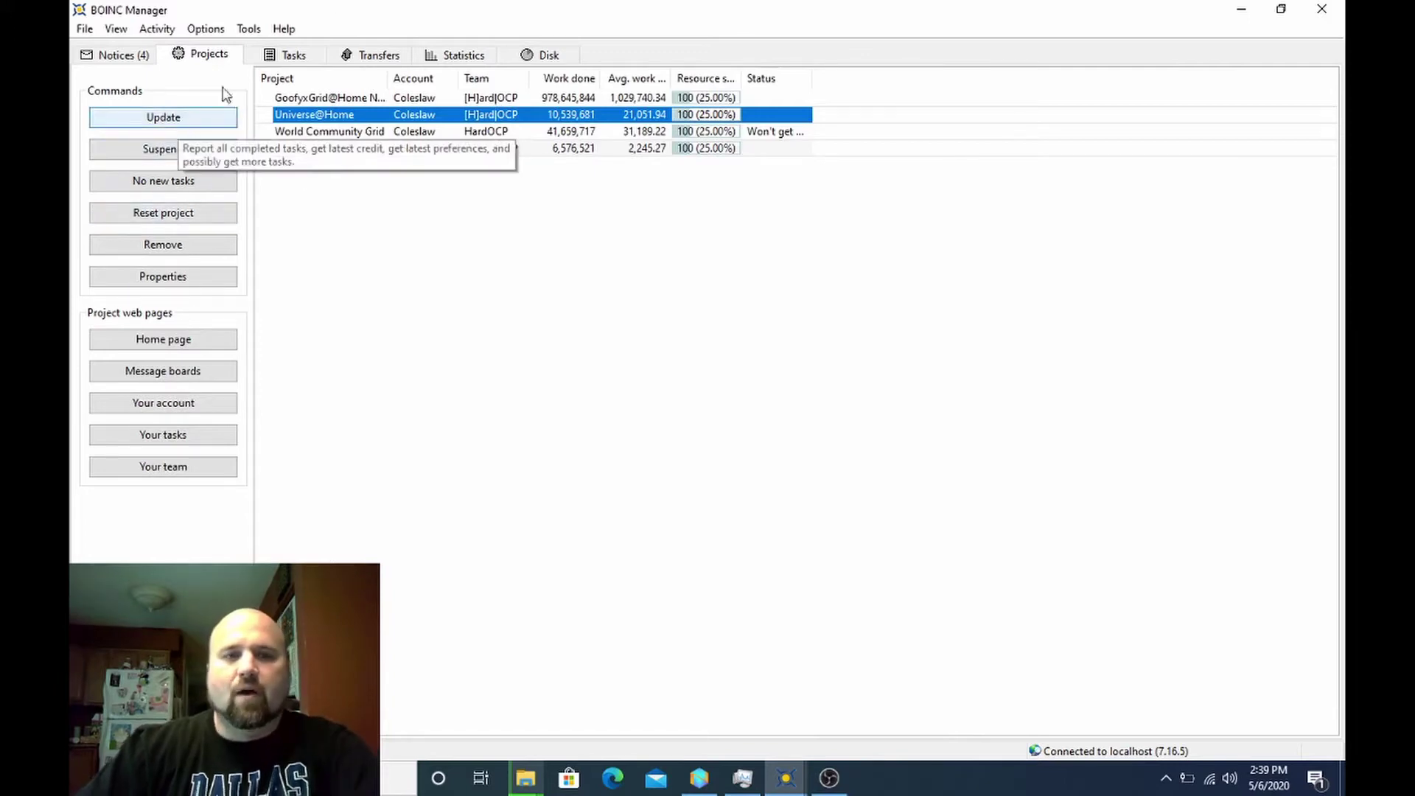
- Browse the Transfers list and widen its Status column to reveal the 'computer is in use' suspension reason
click(355, 59)
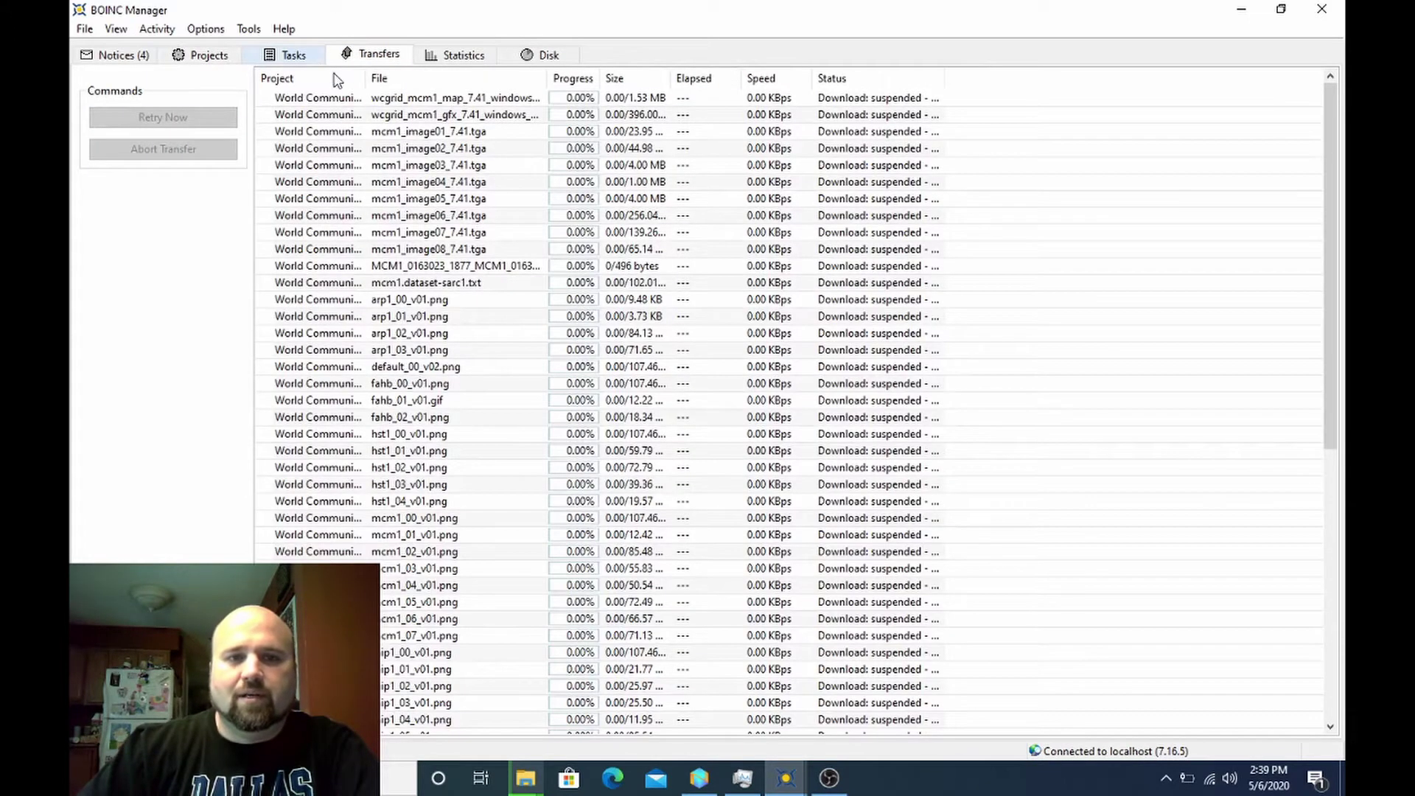
scroll(540, 295, down, 7)
scroll(541, 296, down, 3)
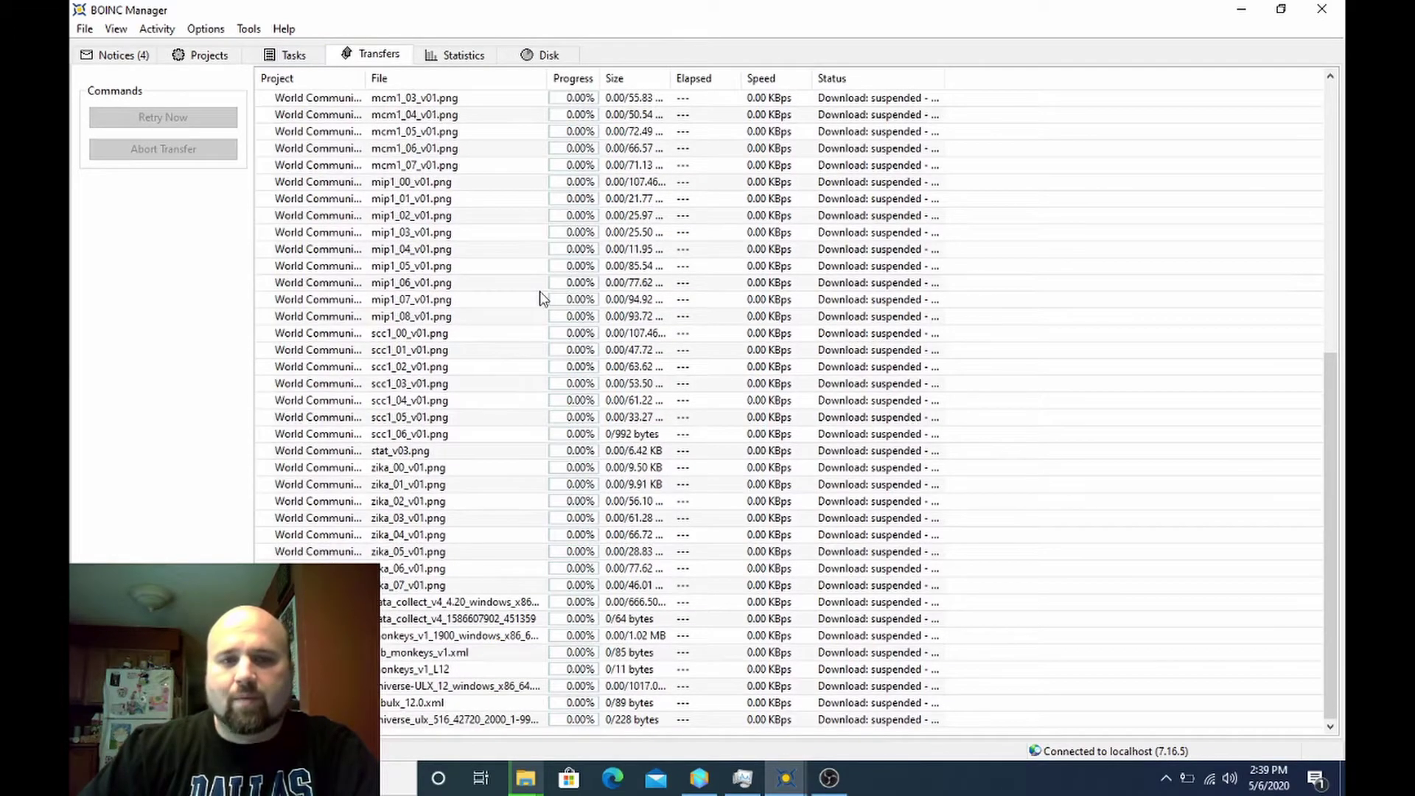
scroll(542, 298, up, 7)
scroll(541, 298, down, 5)
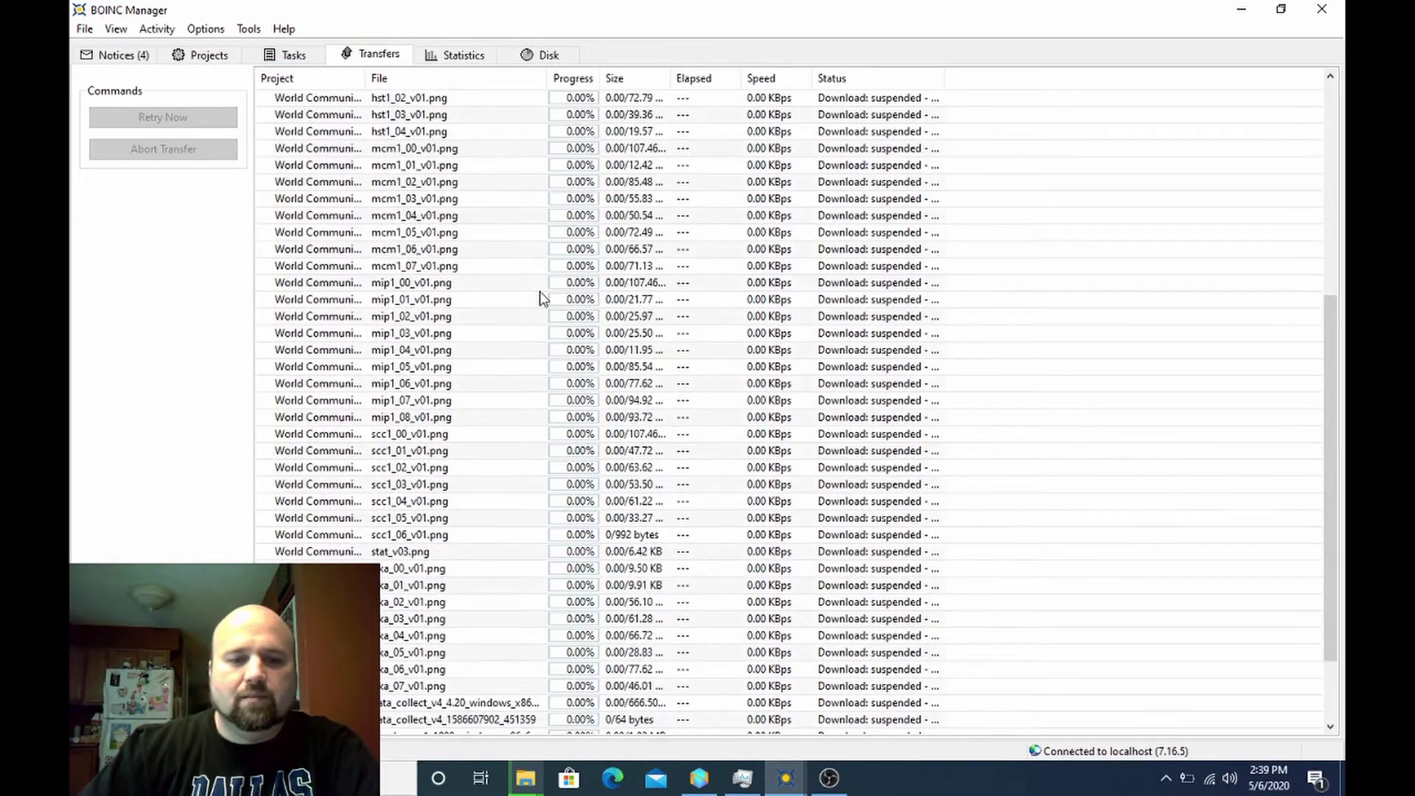
scroll(542, 297, down, 2)
scroll(542, 298, up, 10)
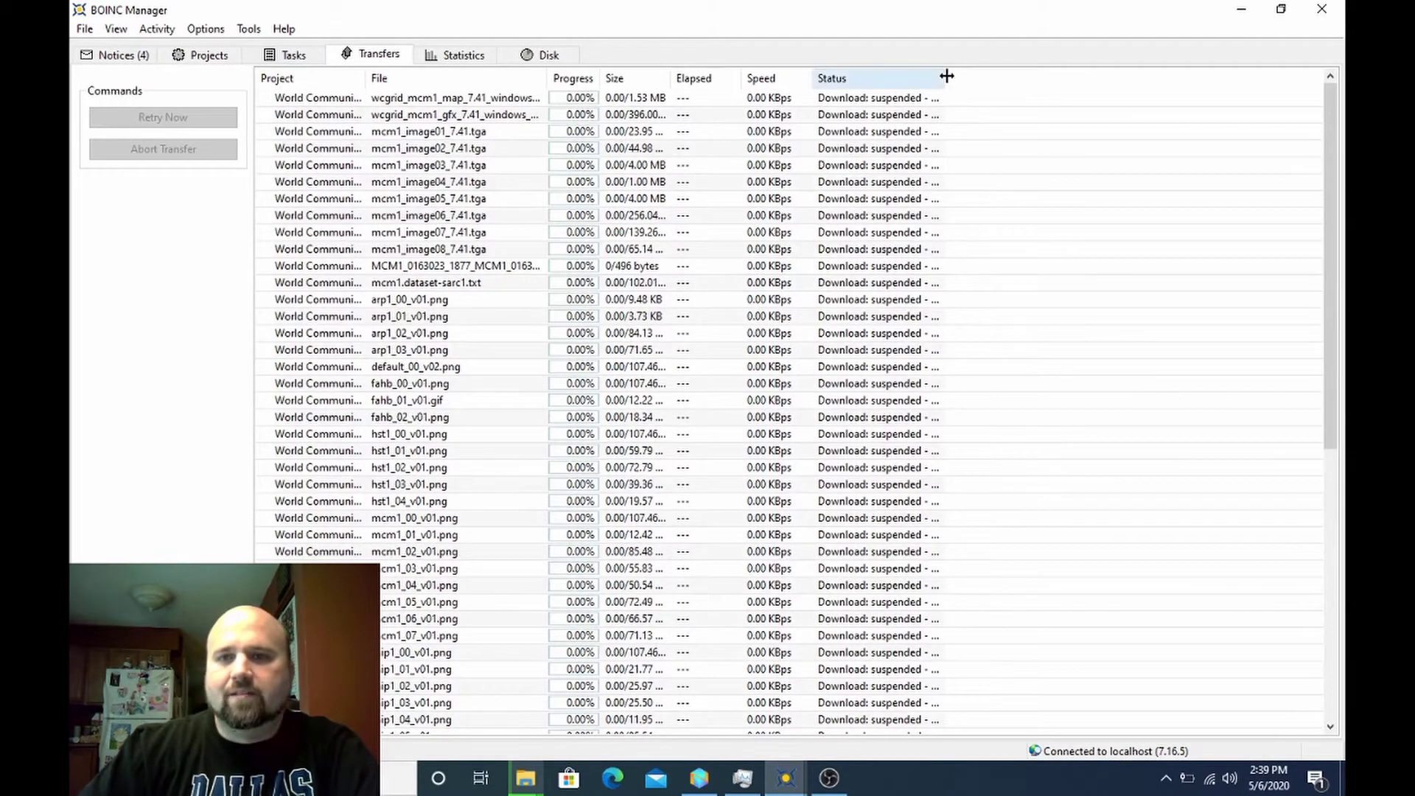
drag(943, 74, 1030, 74)
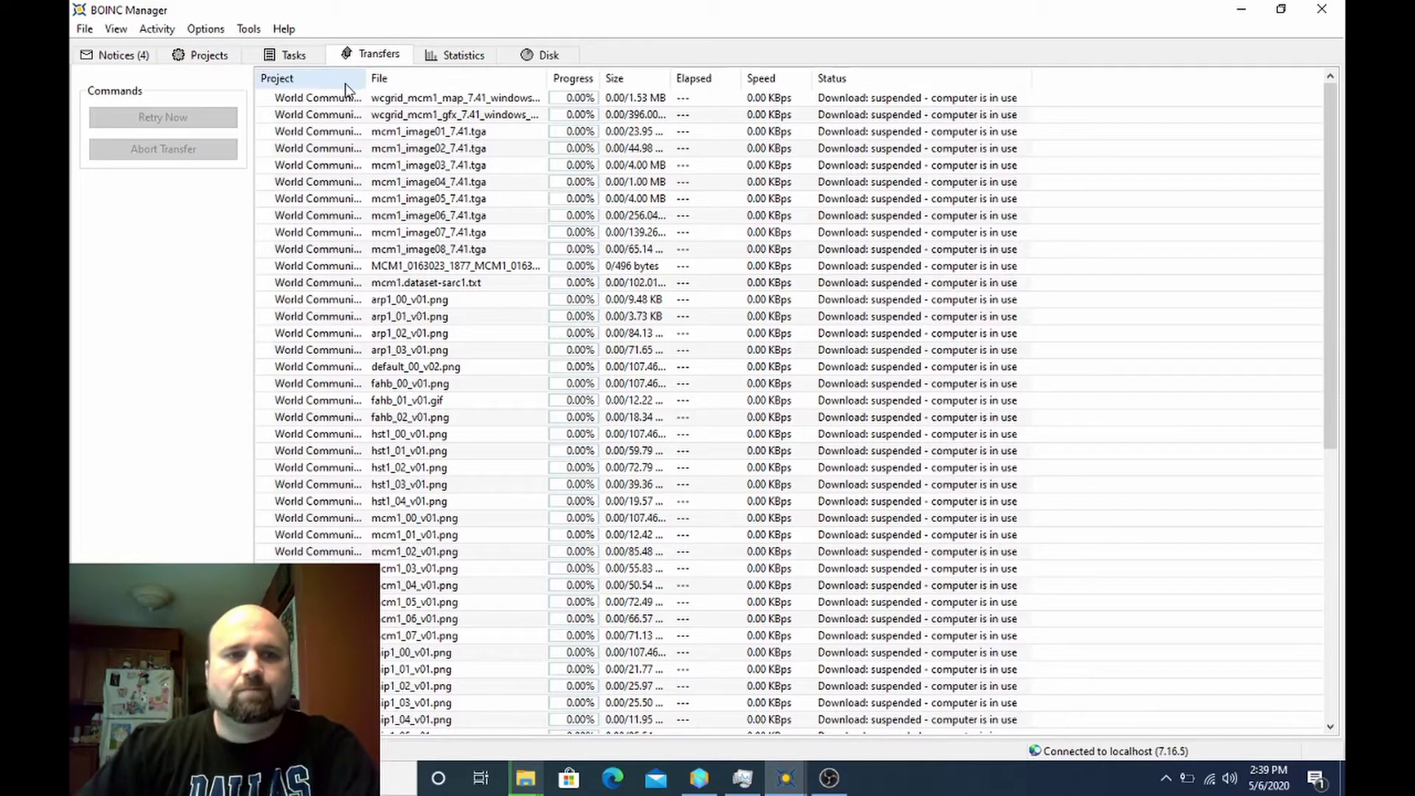
- Set network activity to always so pending downloads finish, then view the four suspended tasks
click(157, 30)
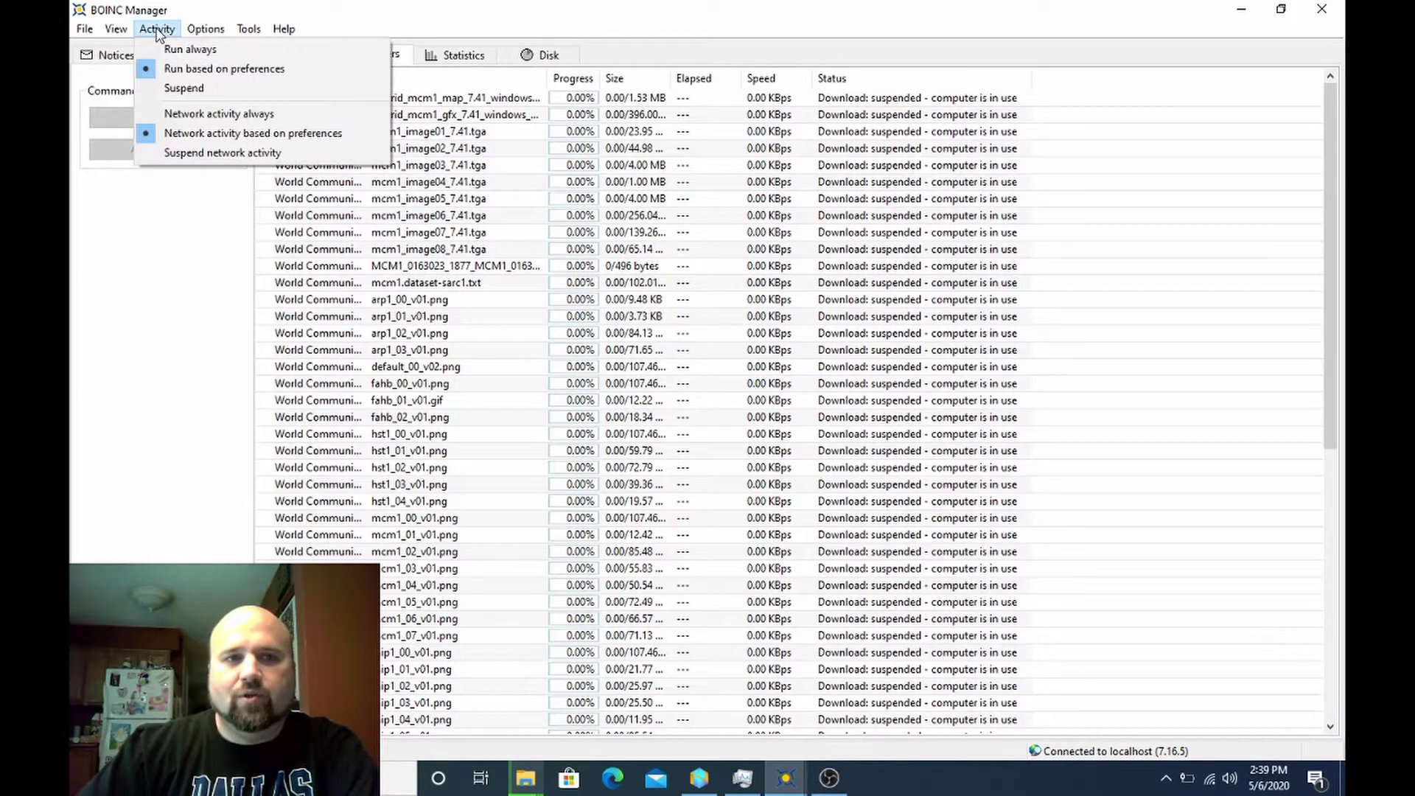
click(186, 115)
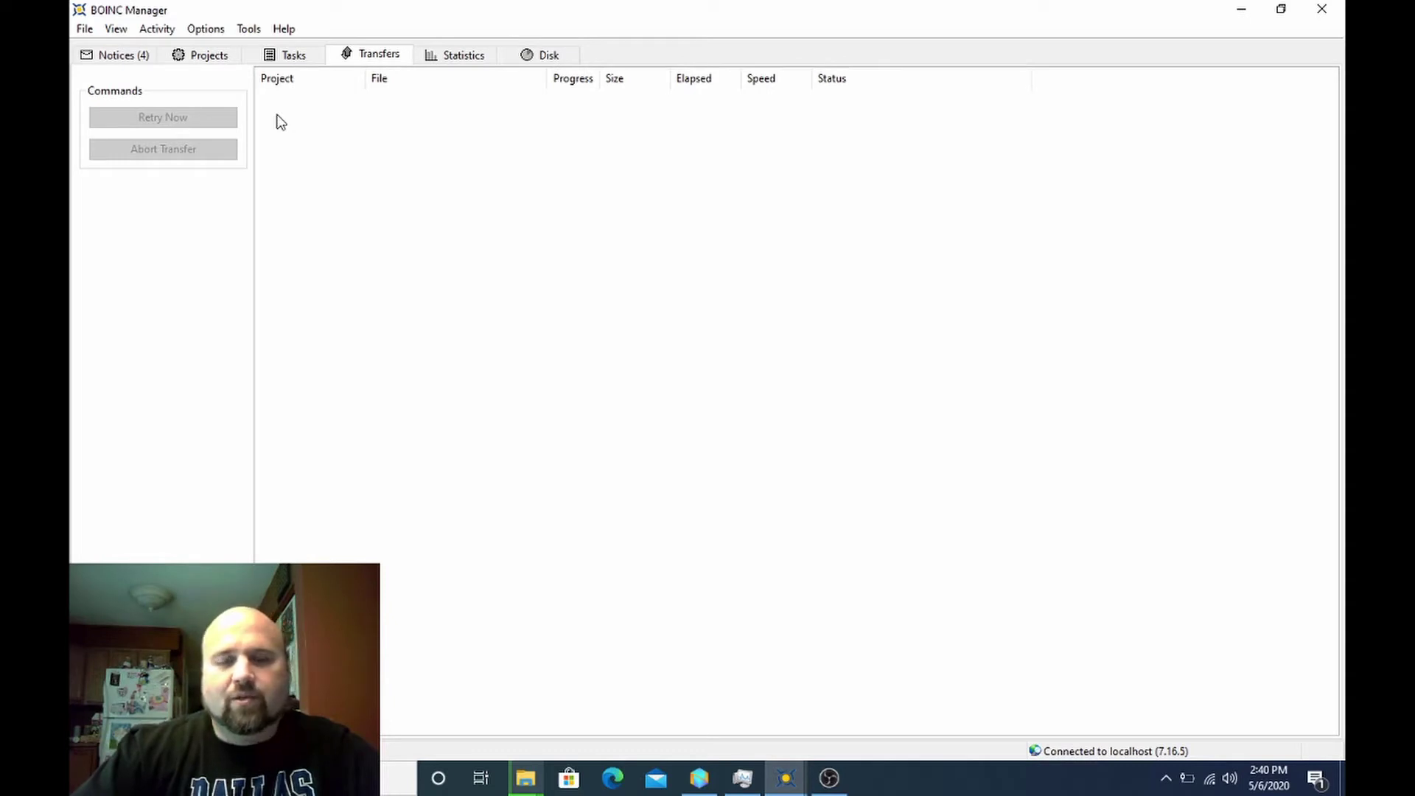
click(275, 62)
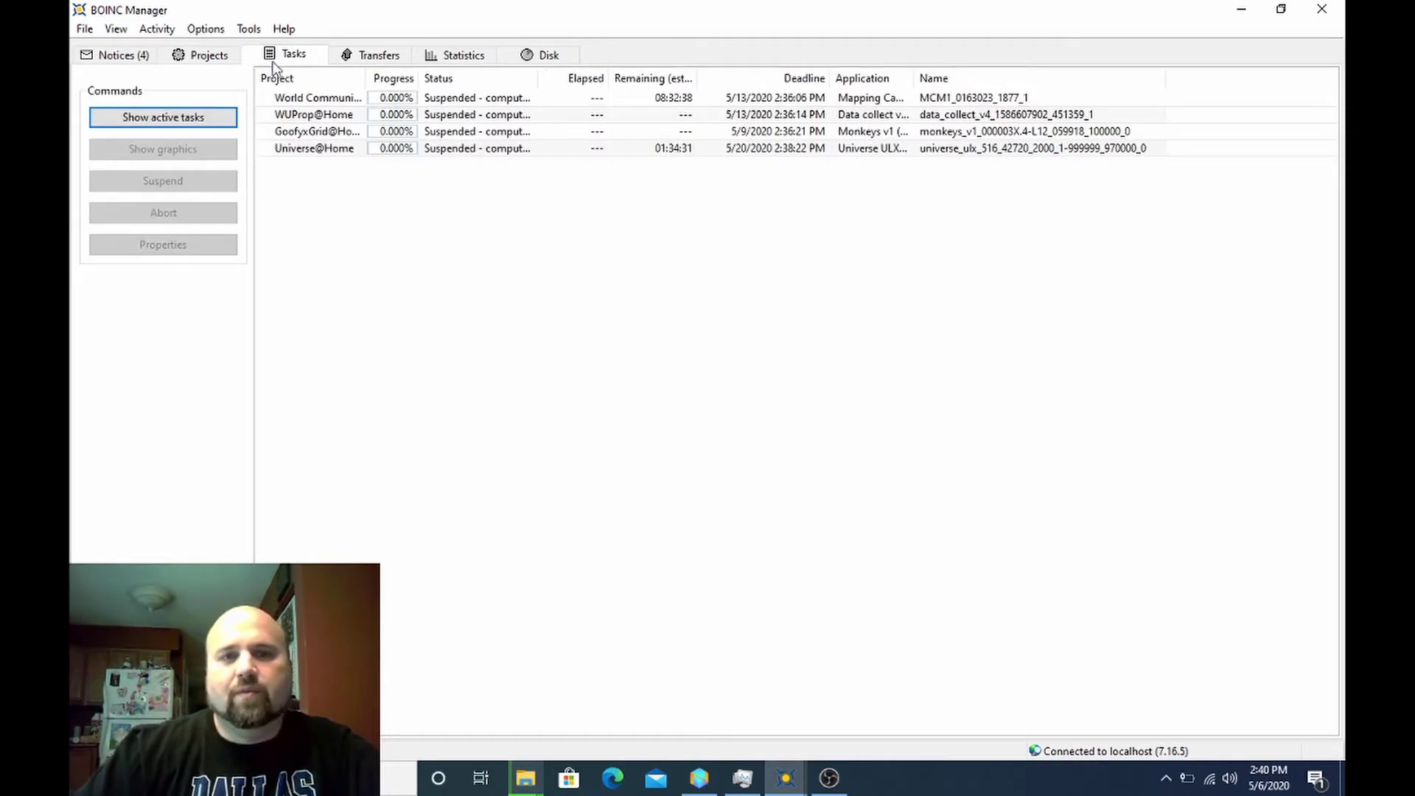
- Update Universe@Home to fetch dozens of new tasks, reviewing them in Tasks and the Event Log
click(449, 153)
click(219, 56)
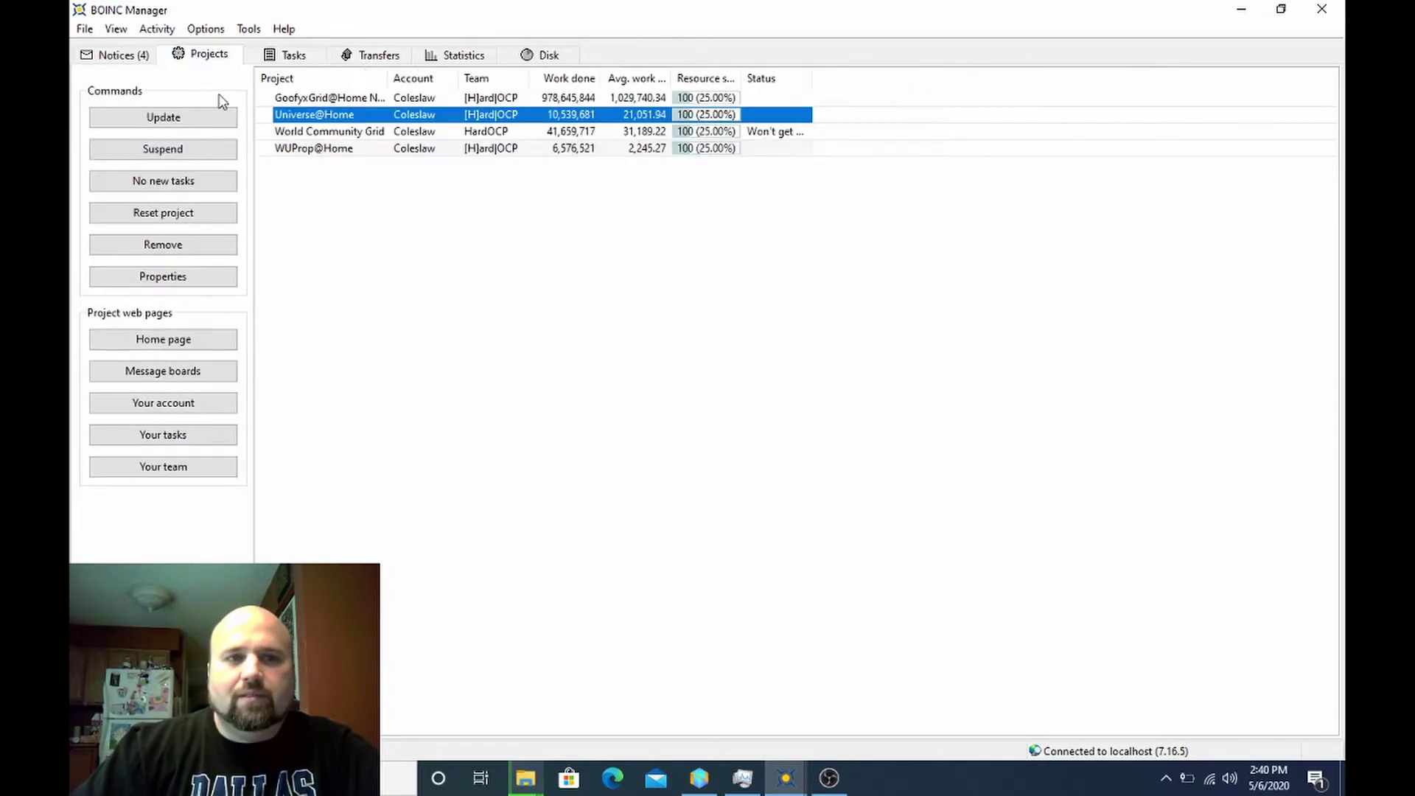
click(203, 117)
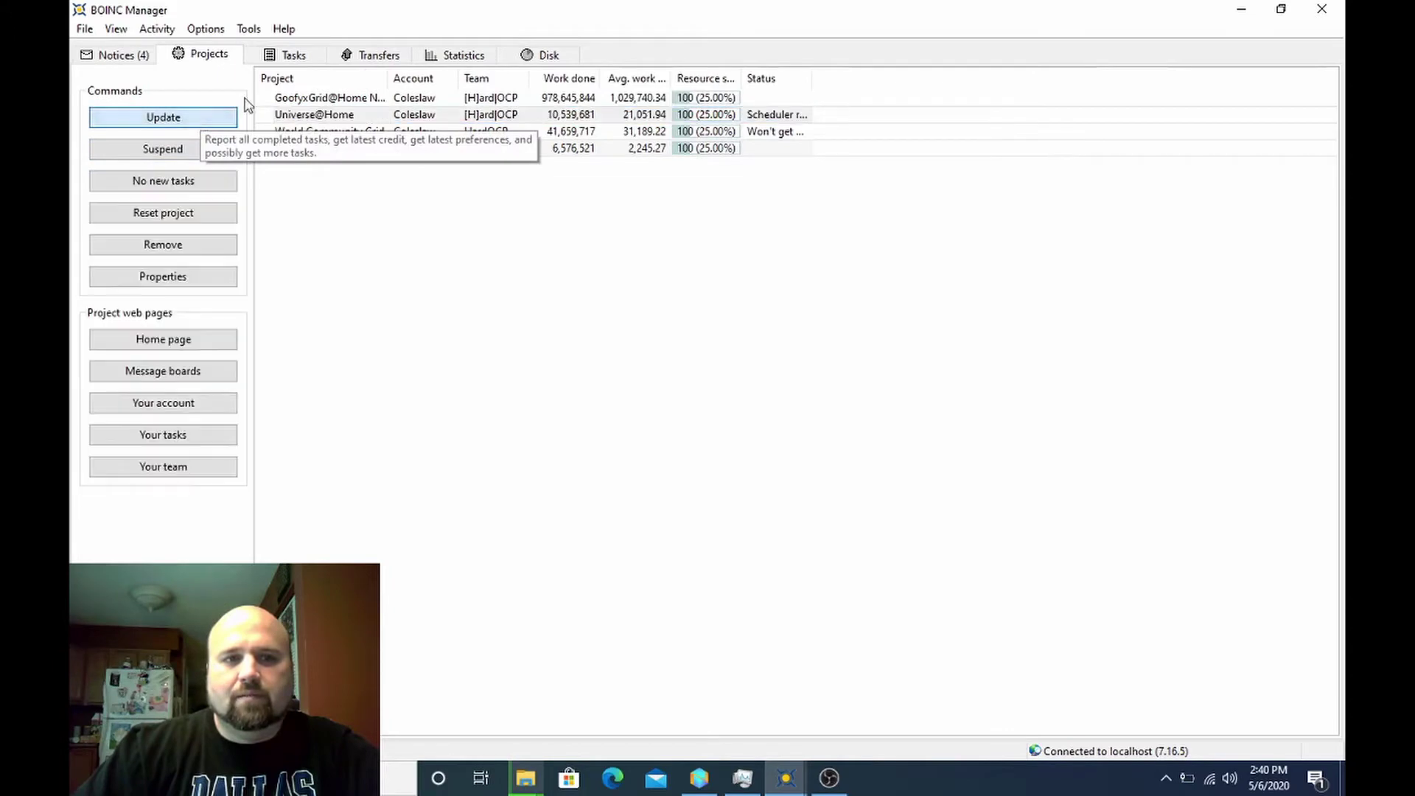
click(269, 64)
click(249, 29)
click(291, 155)
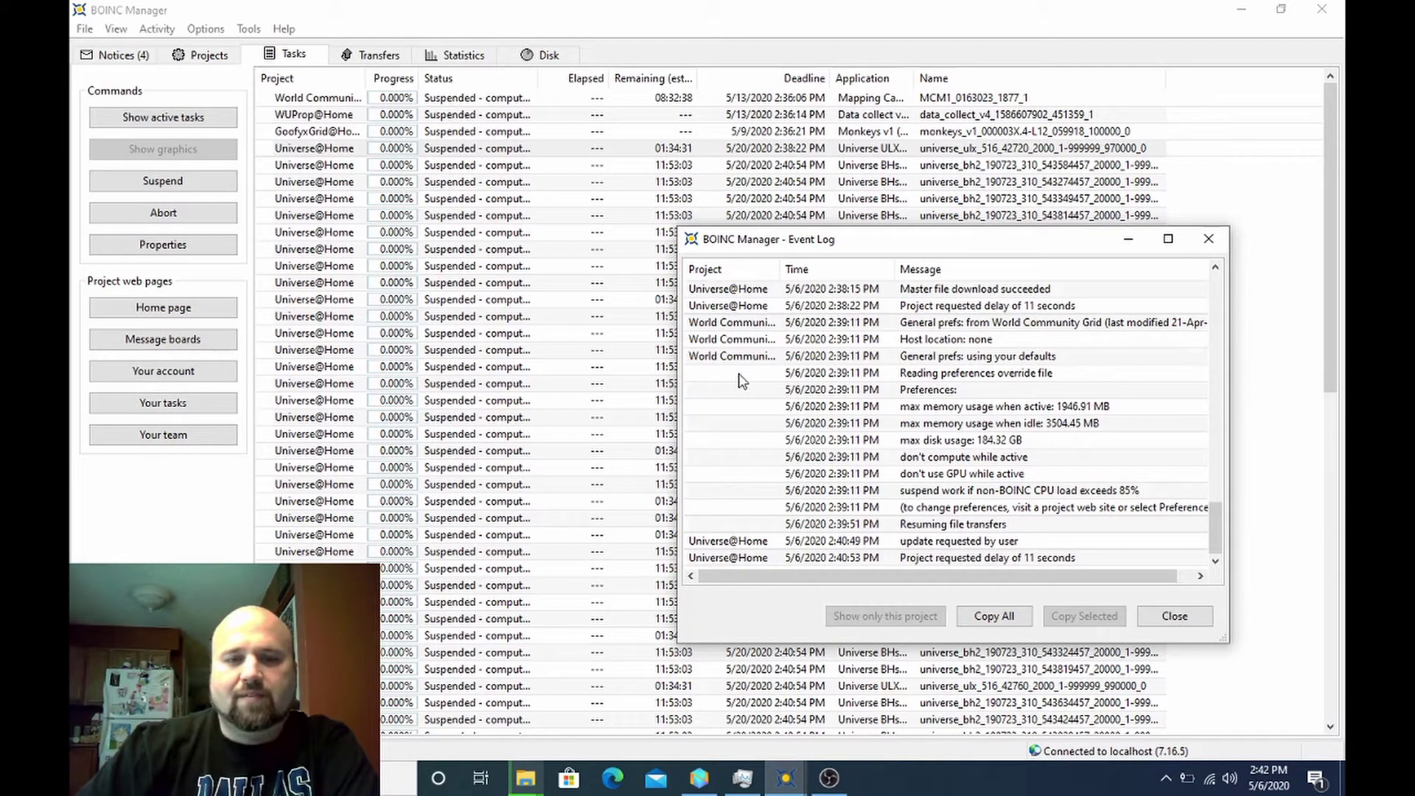
click(1175, 616)
- Update Universe@Home again for a second task batch, checking Tasks and the Event Log, then return to Projects
scroll(1265, 687, down, 10)
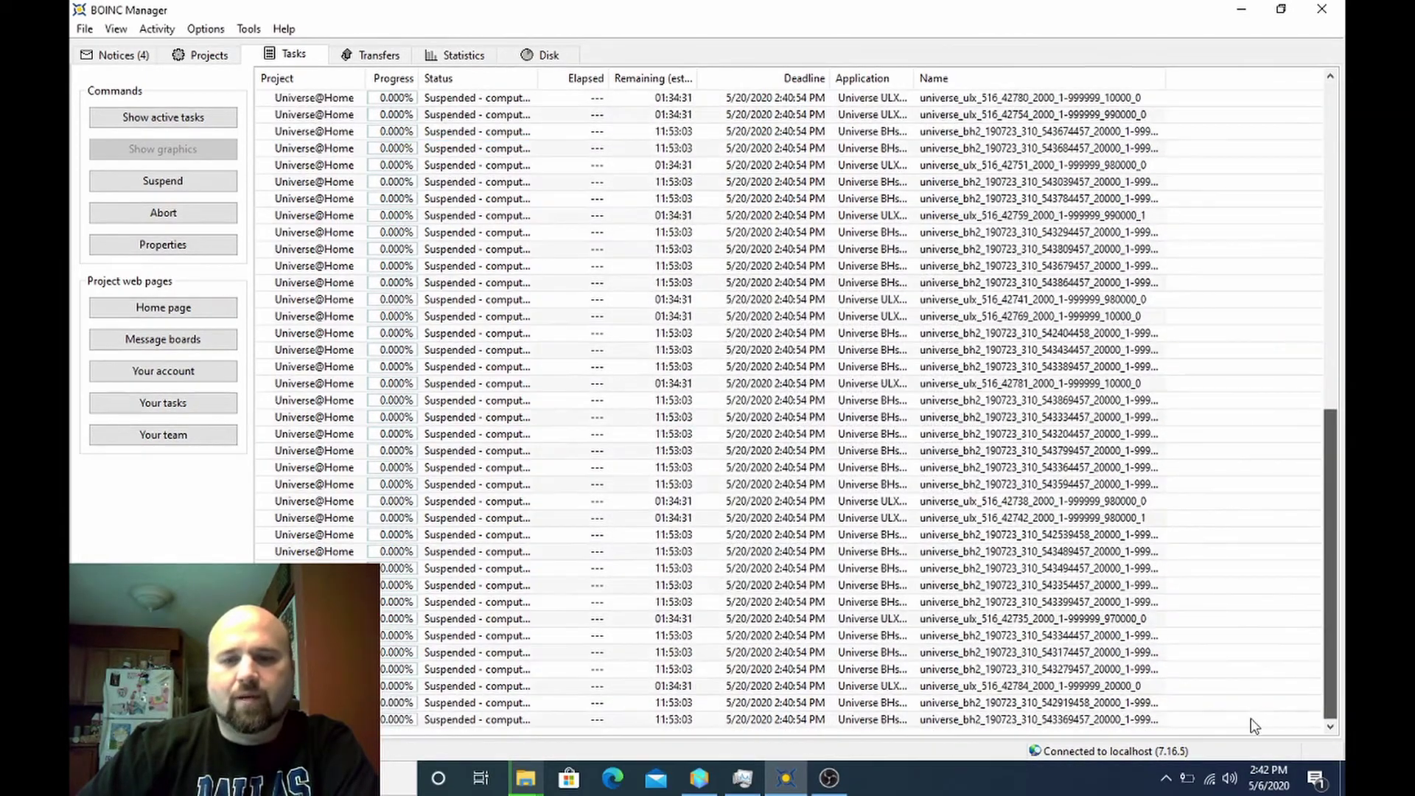
scroll(1250, 718, up, 10)
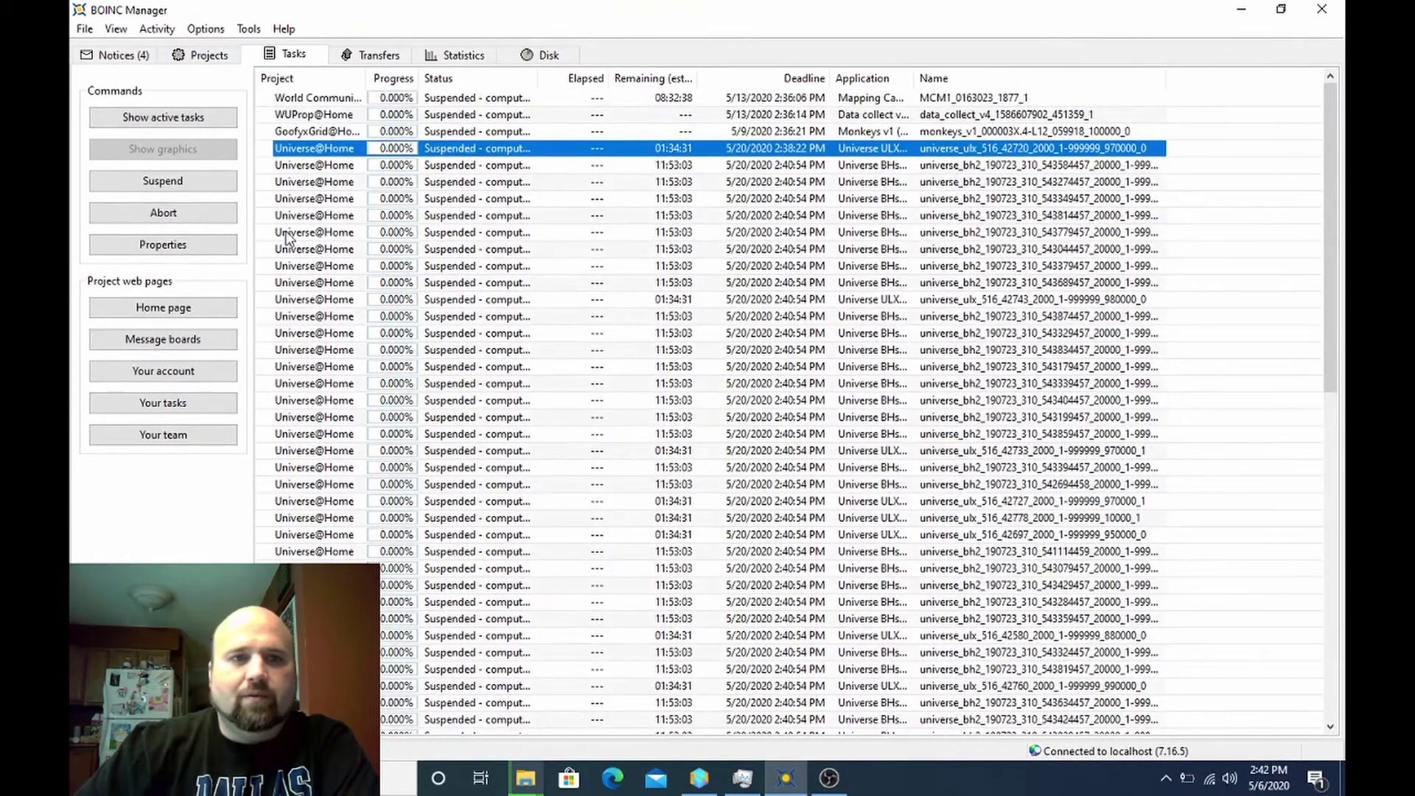
click(230, 59)
click(214, 123)
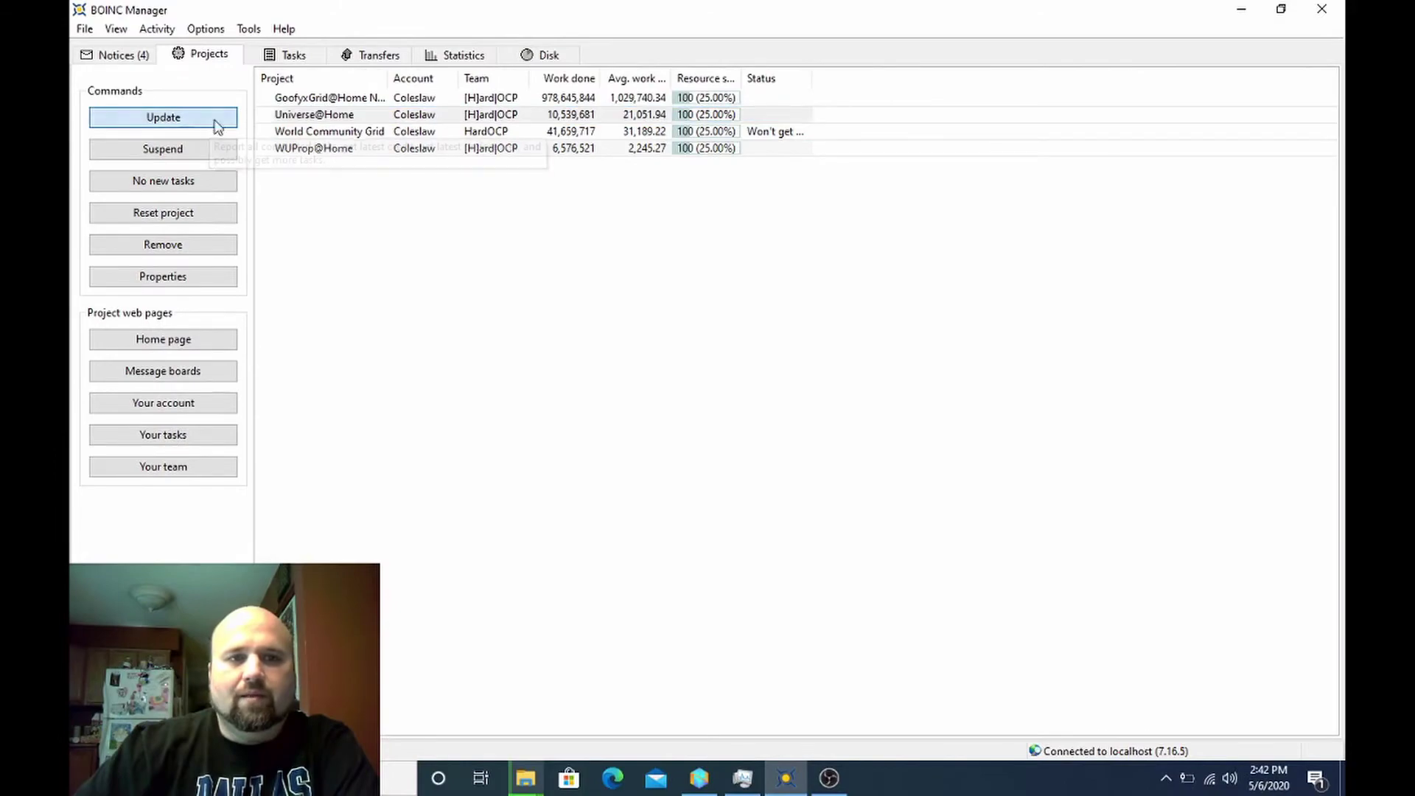
click(313, 54)
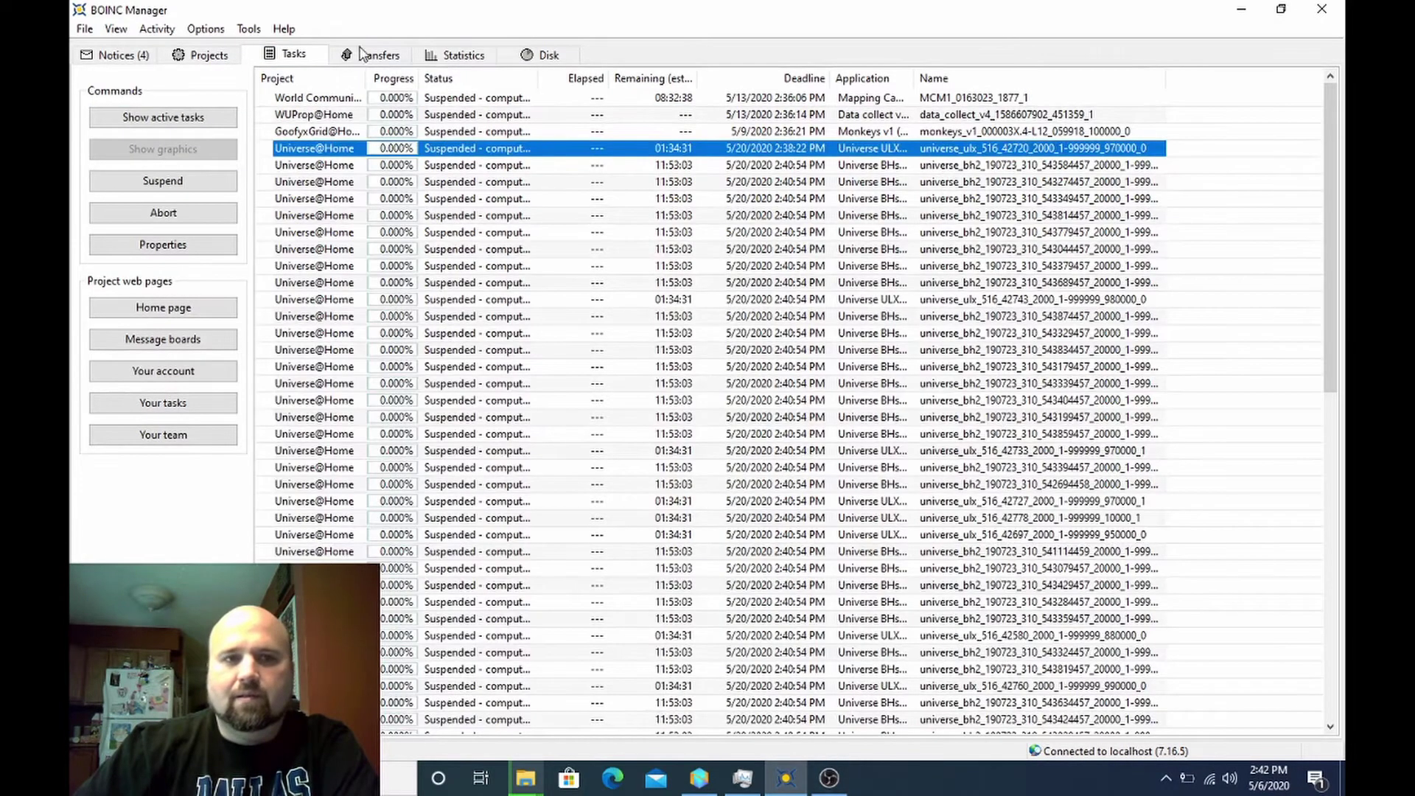
click(248, 29)
click(304, 159)
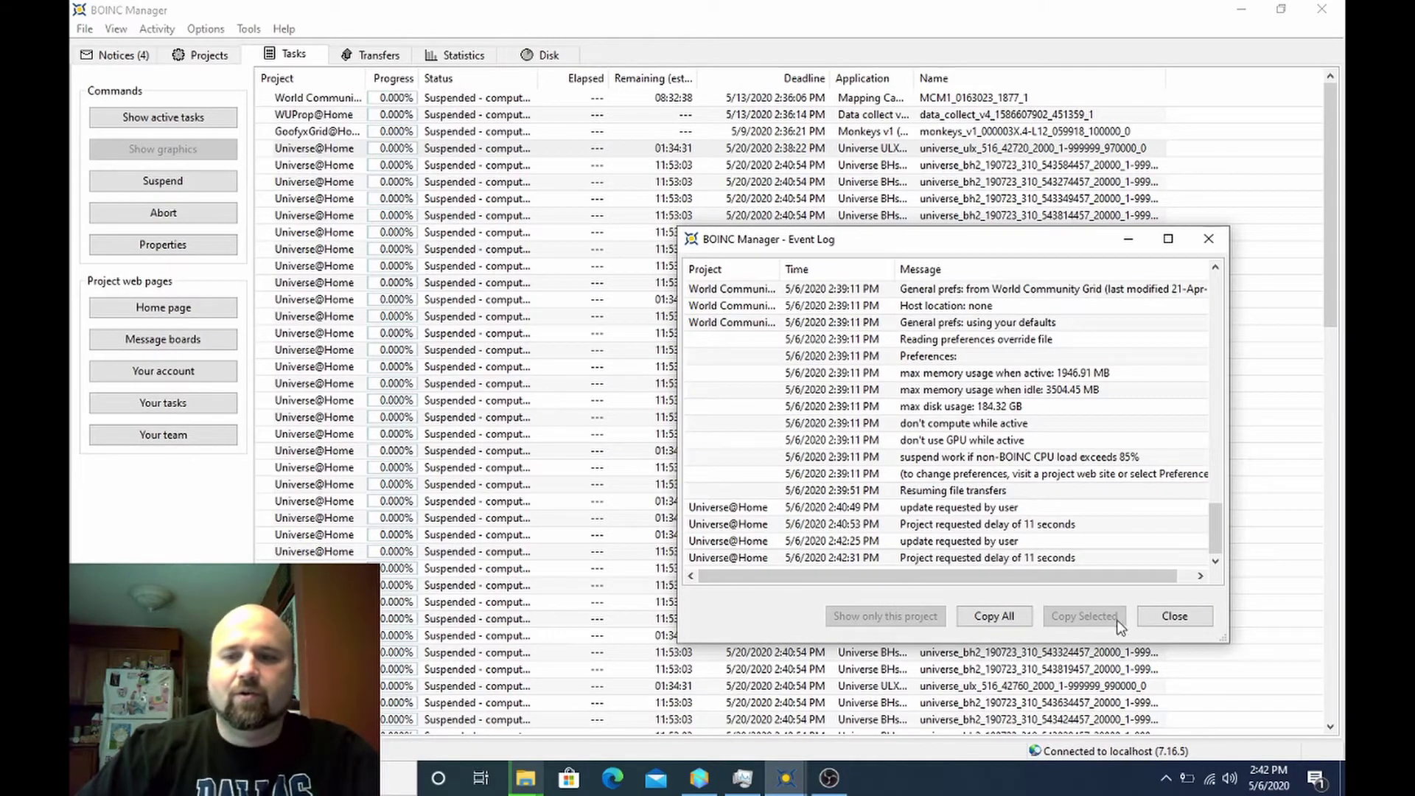
click(1165, 618)
drag(1330, 233, 1280, 691)
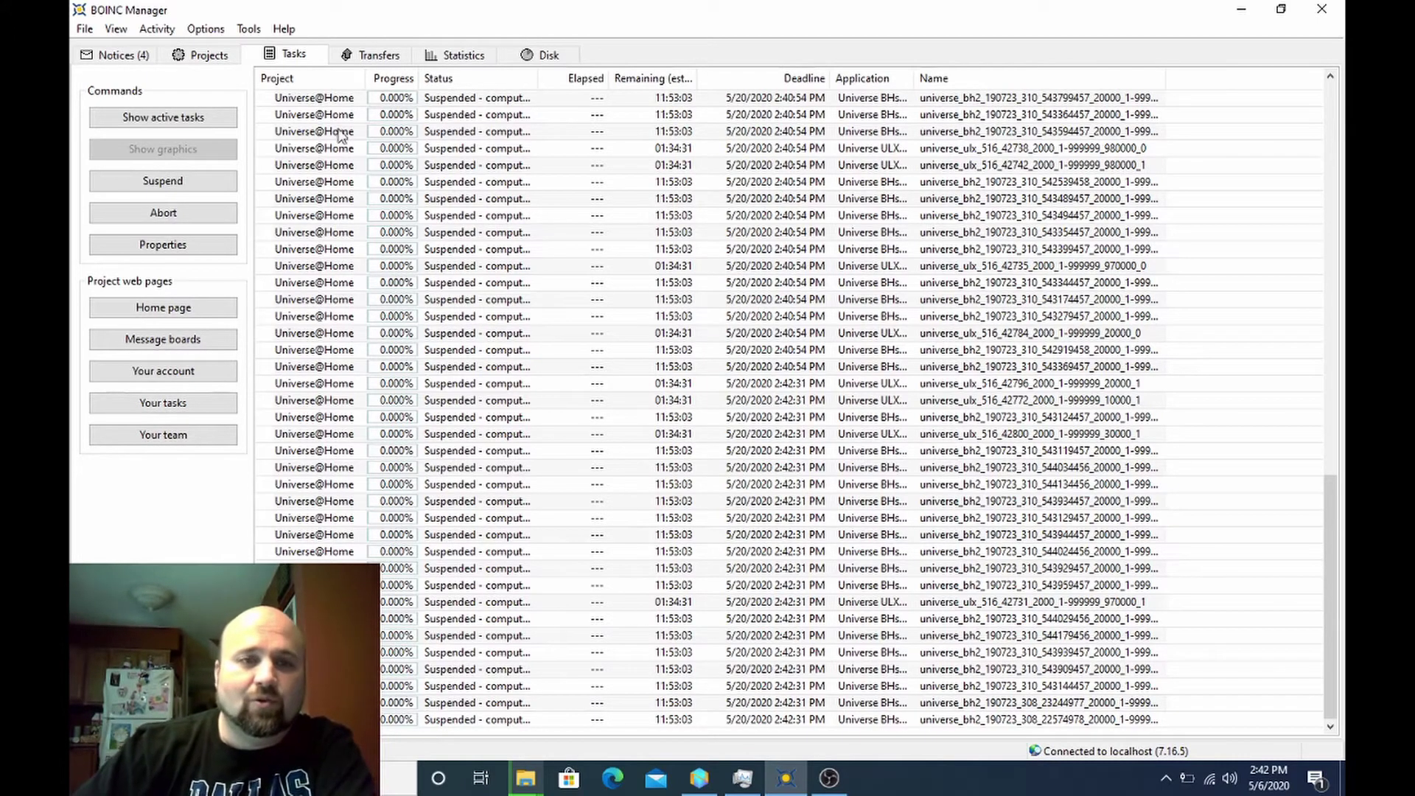
click(196, 60)
click(189, 118)
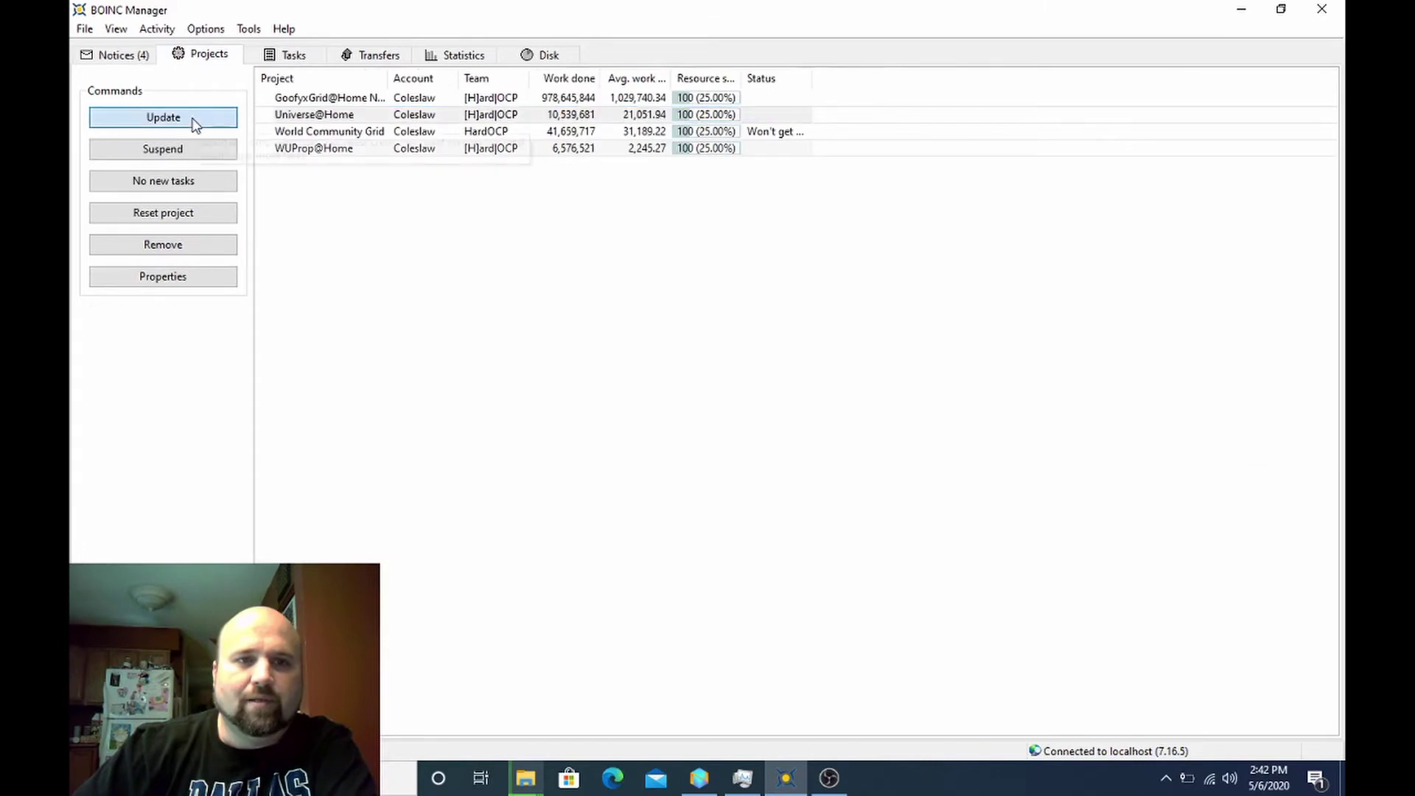
click(290, 58)
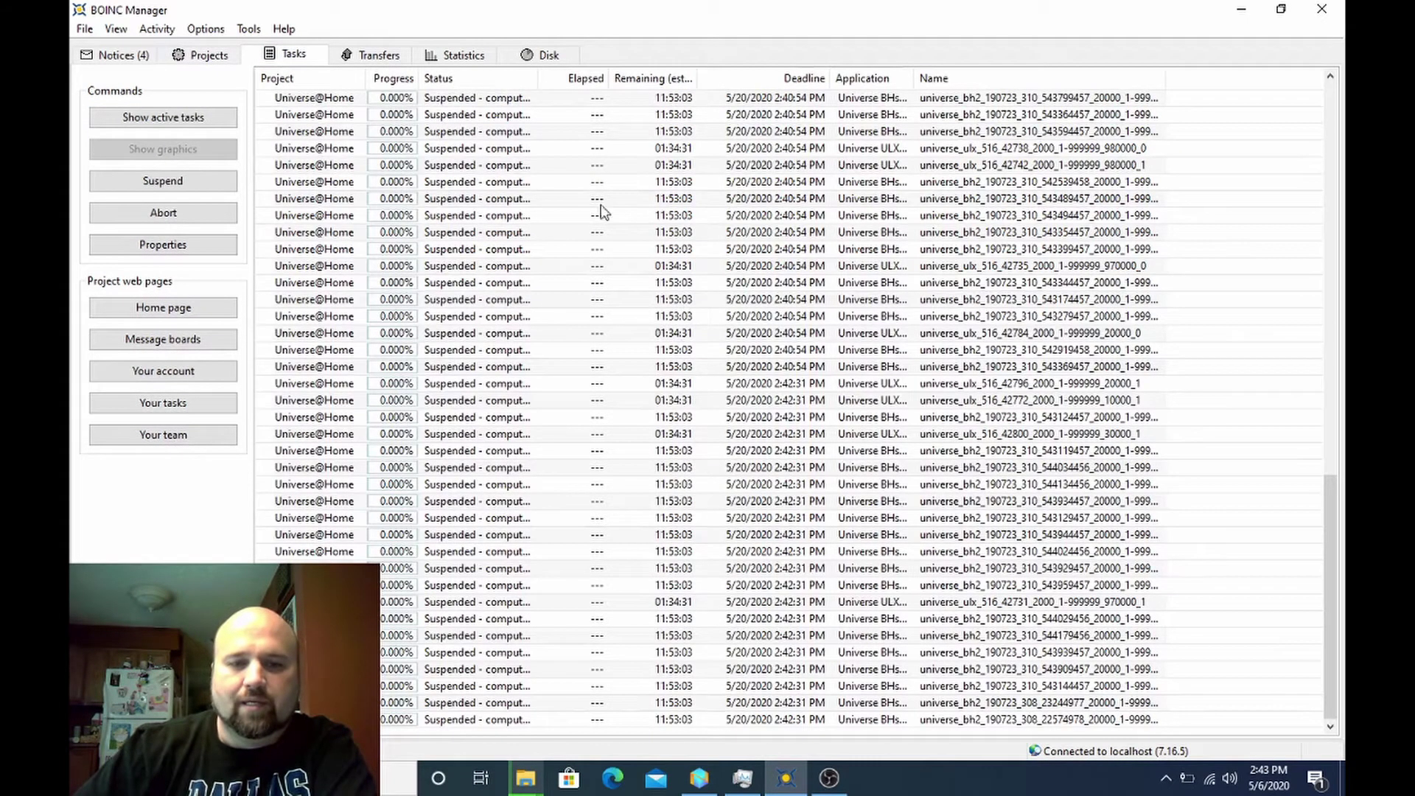
click(258, 31)
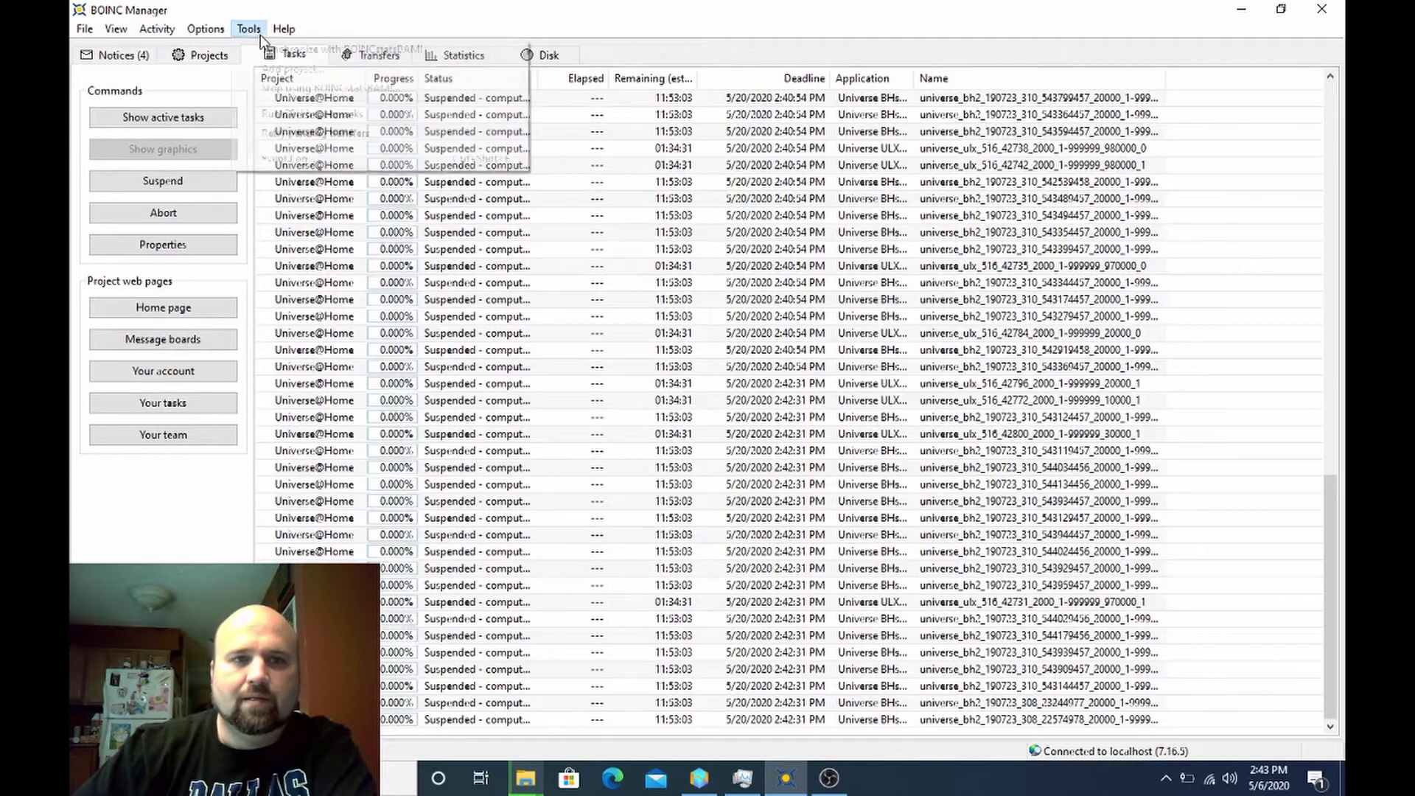
click(301, 162)
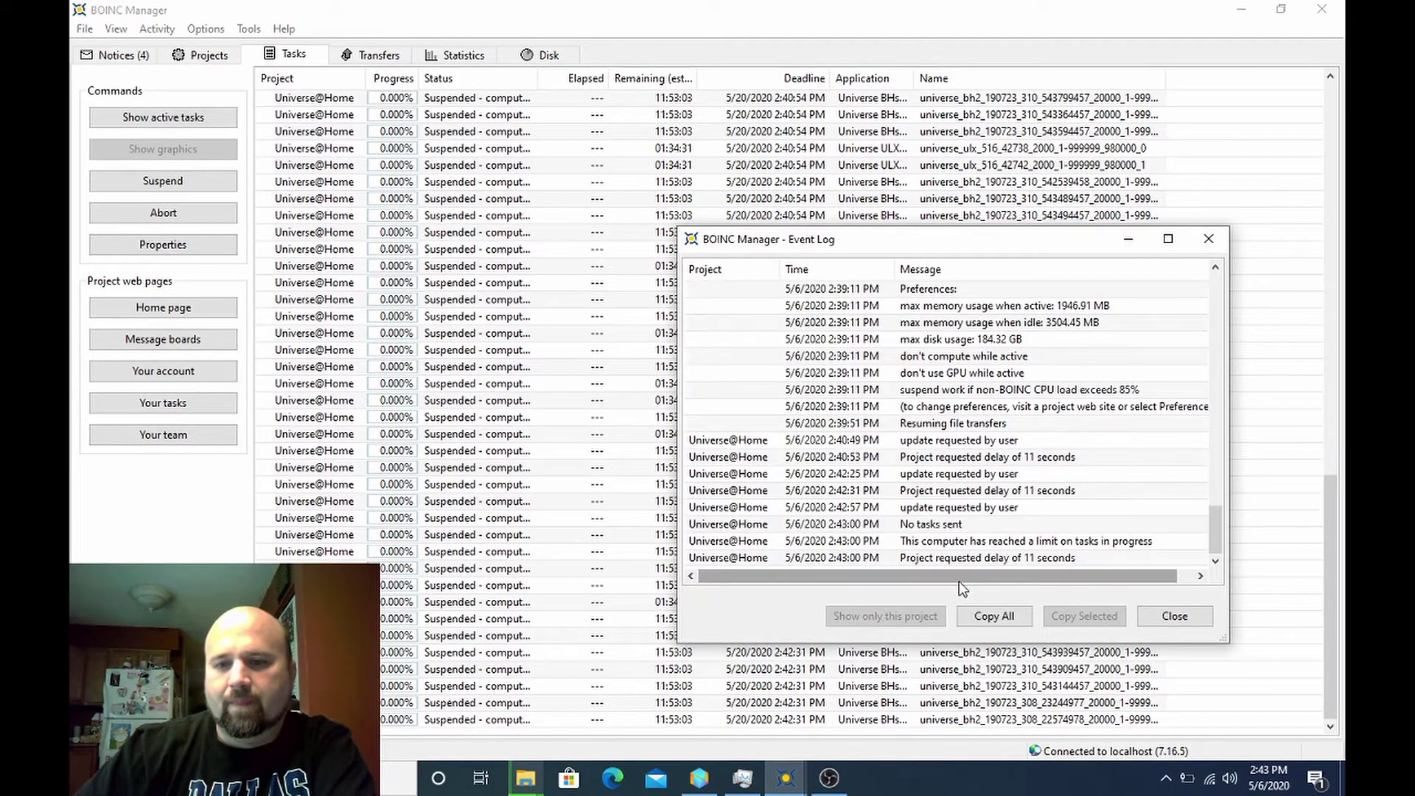
click(922, 546)
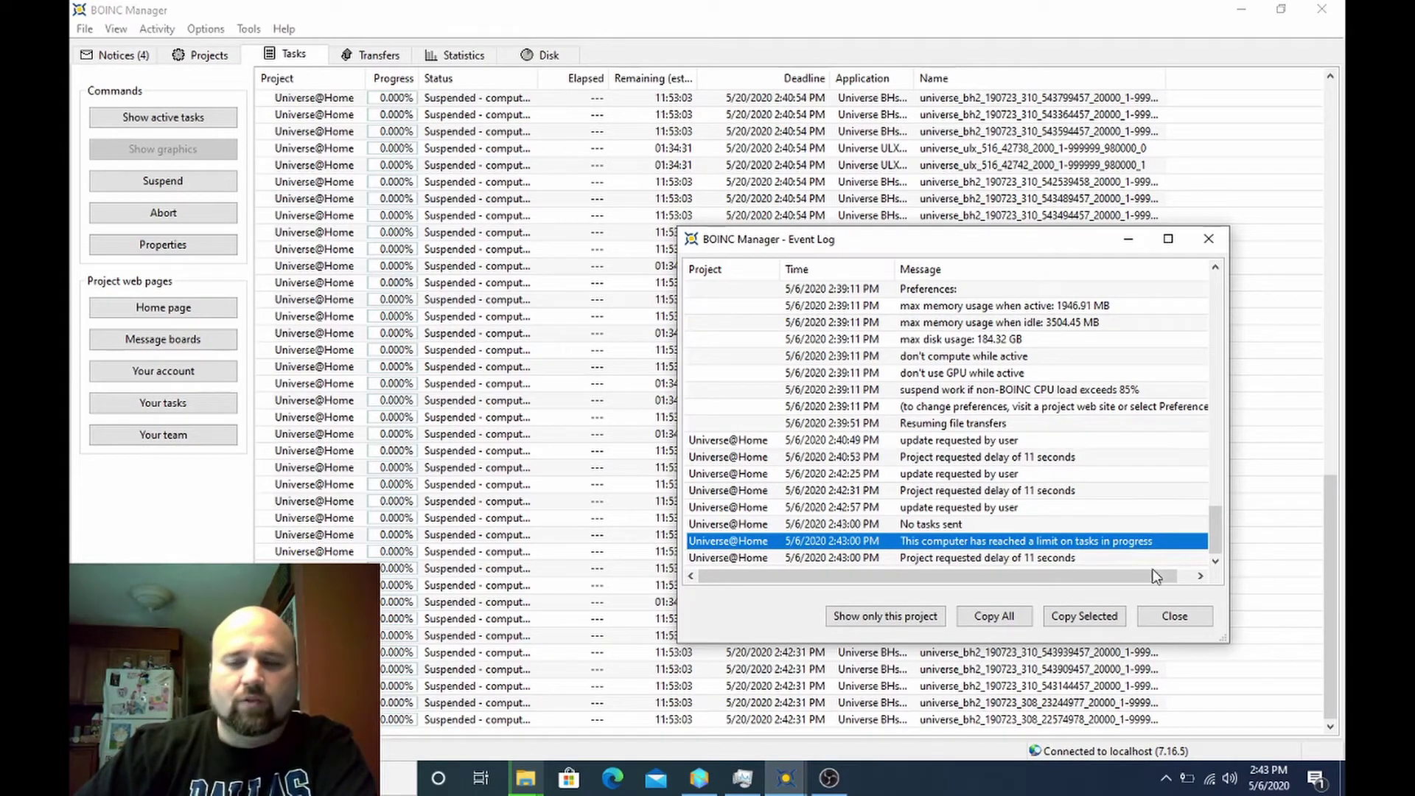
click(1175, 616)
scroll(542, 439, up, 10)
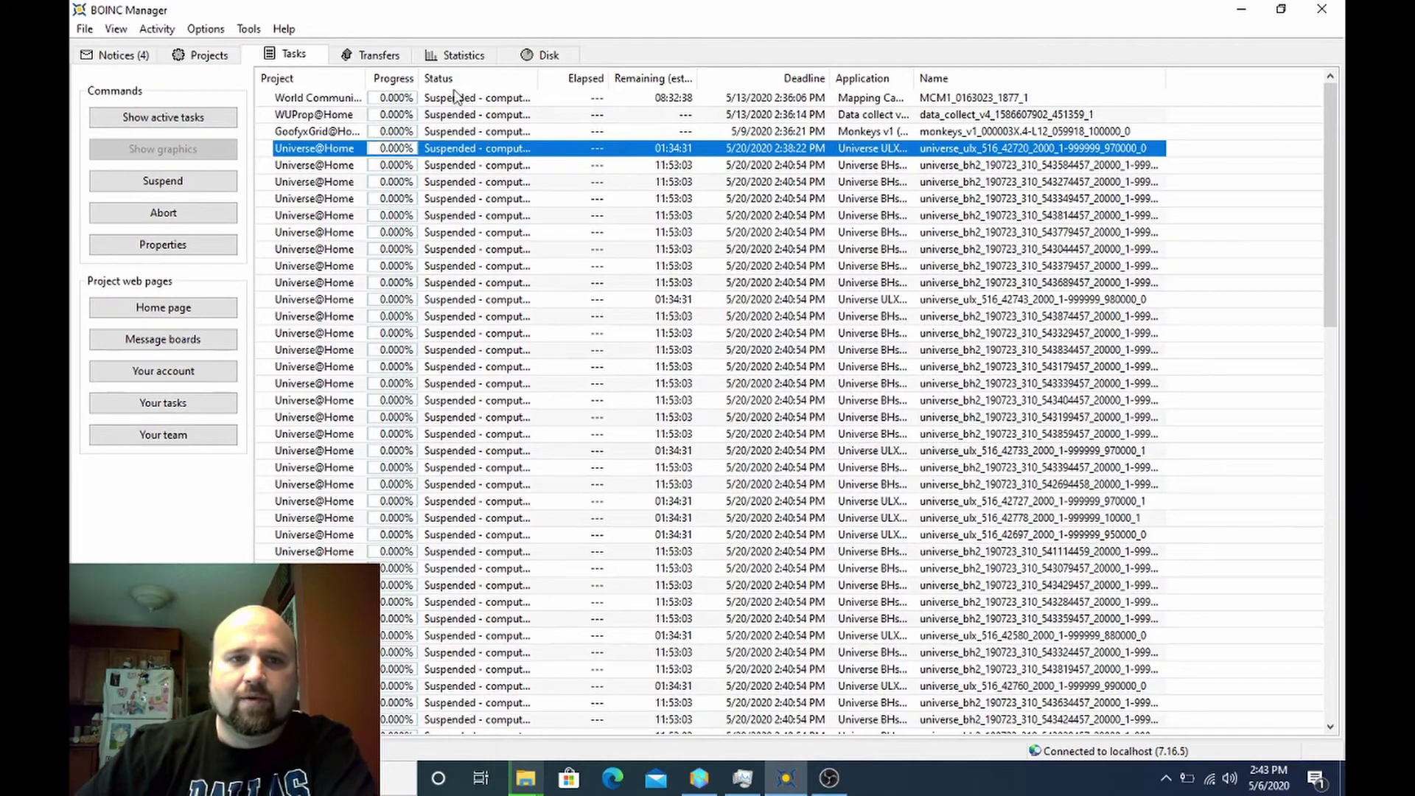
- Suspend network activity and set Computing preferences to store at least 0.1 days of work
click(174, 34)
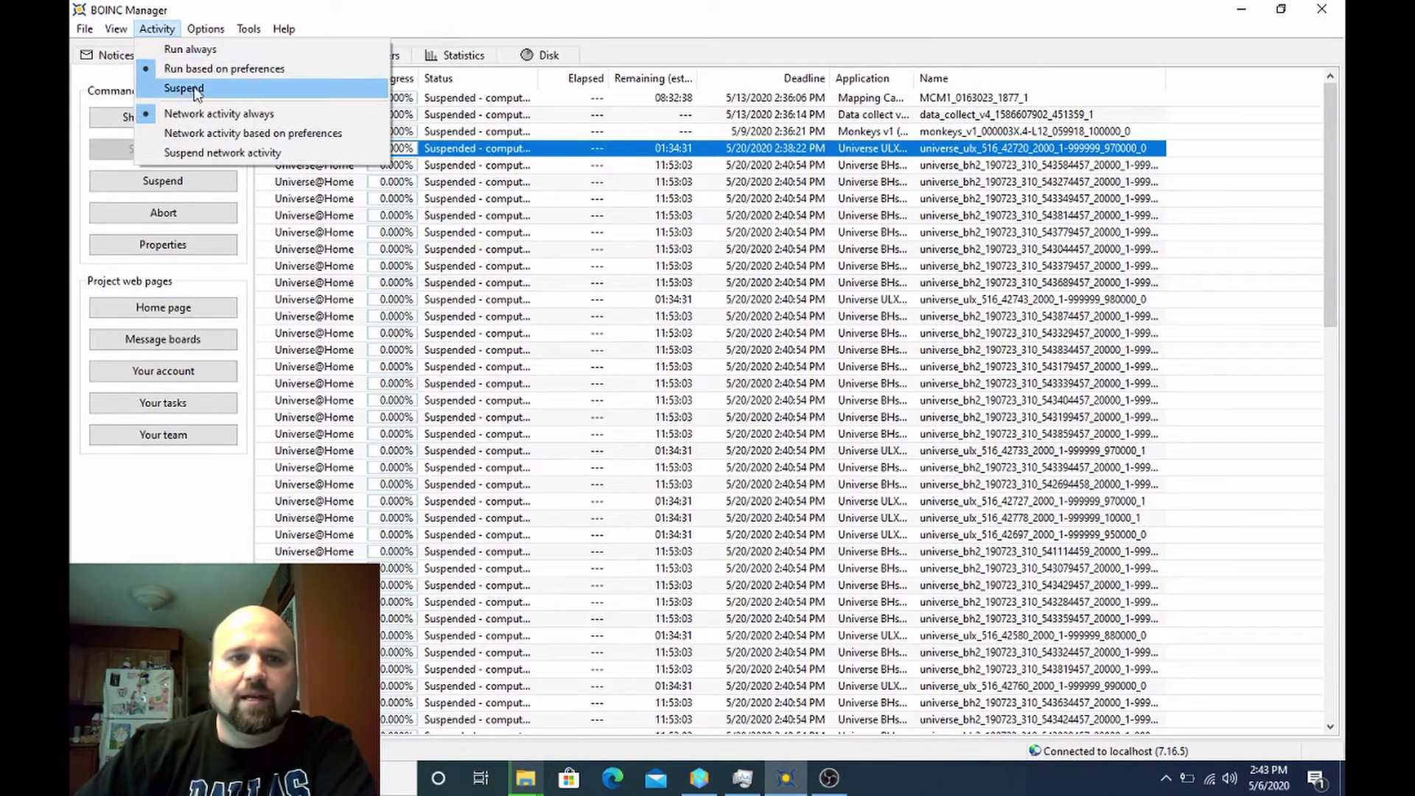
click(212, 153)
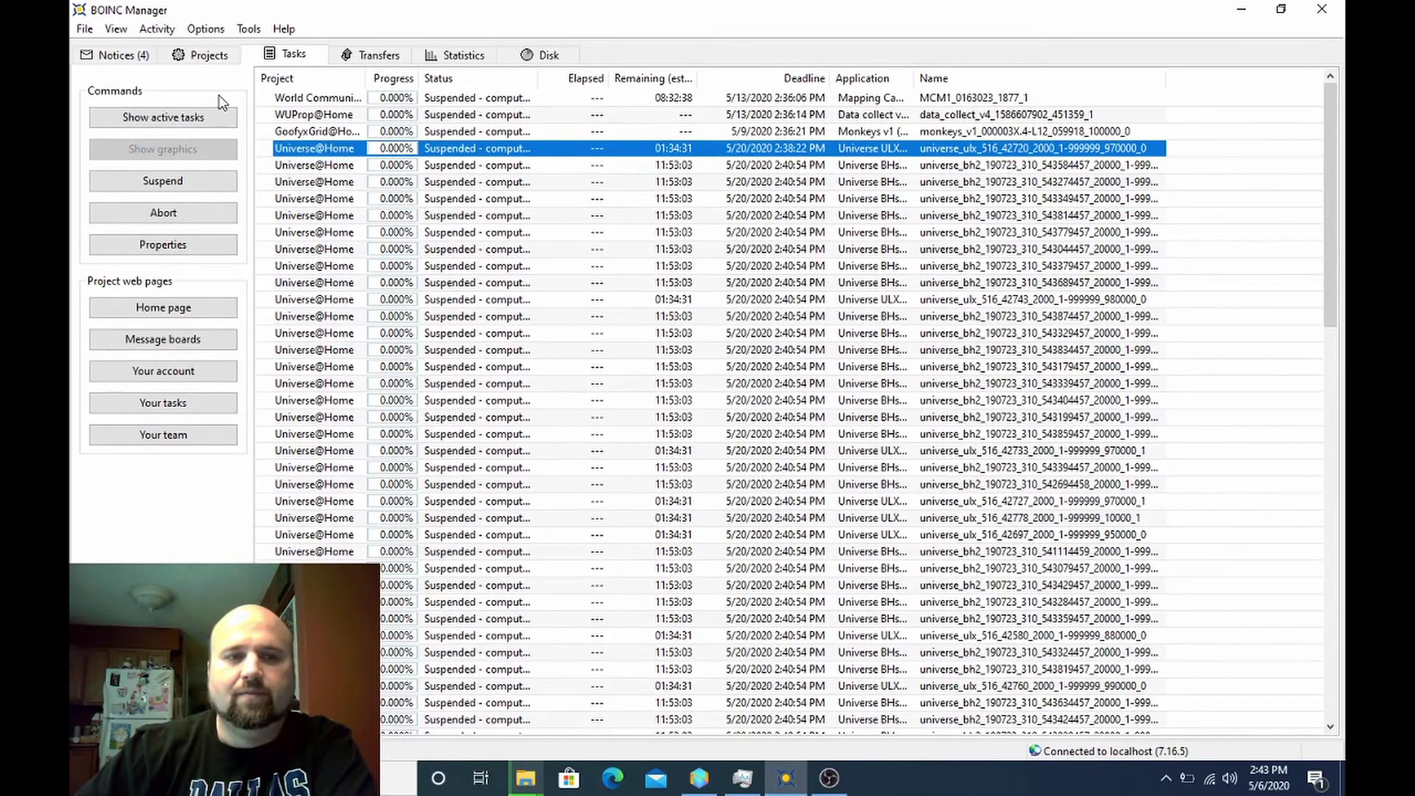
click(204, 59)
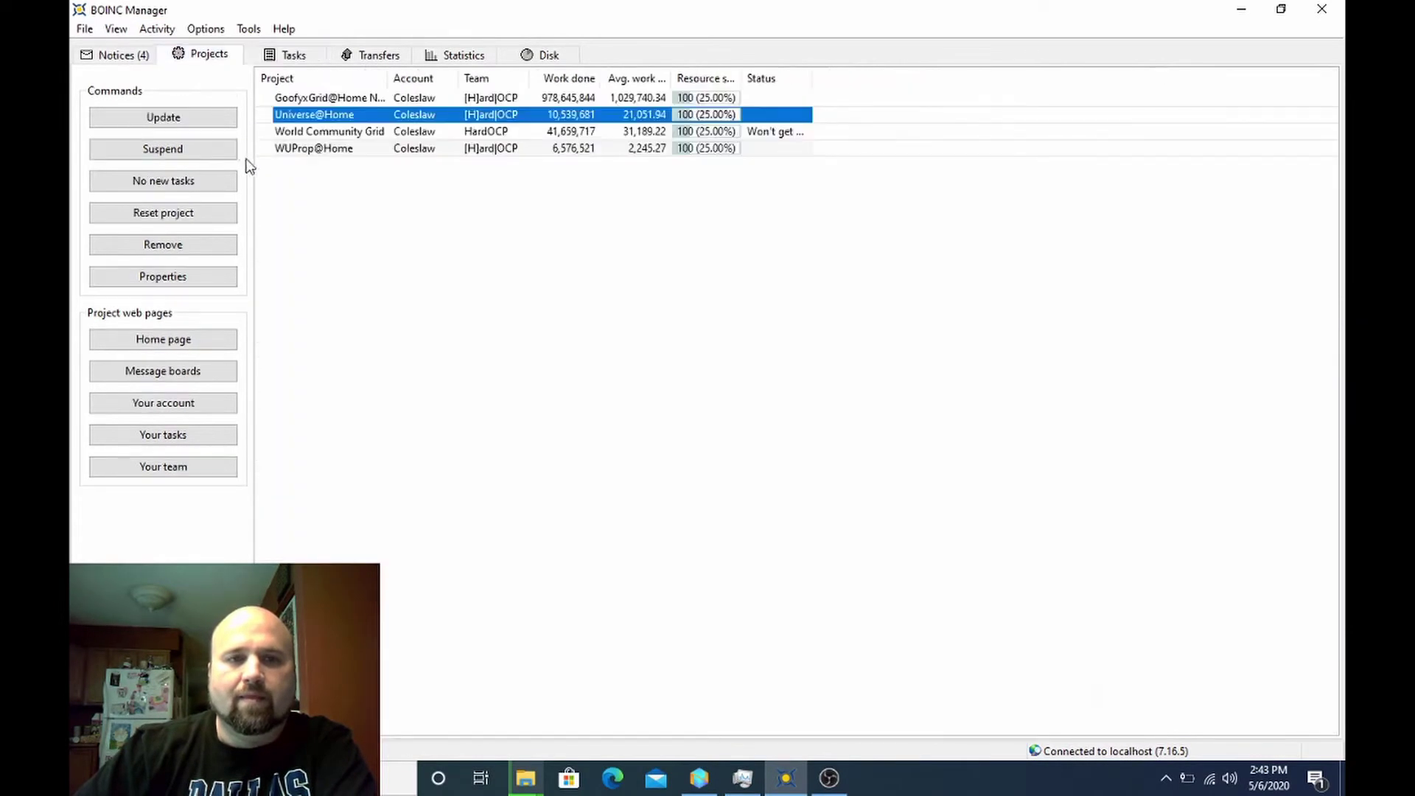
click(205, 29)
click(235, 56)
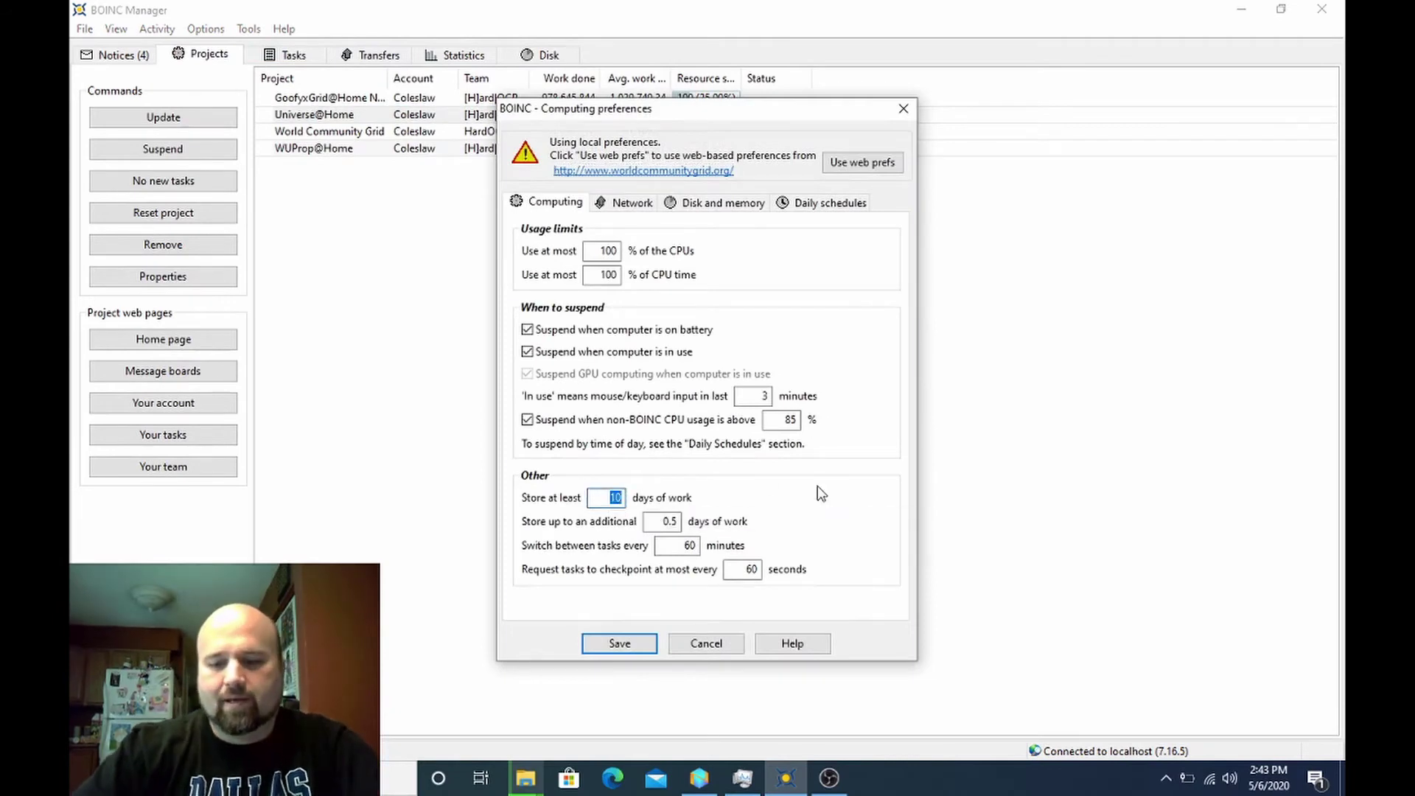
text(.1)
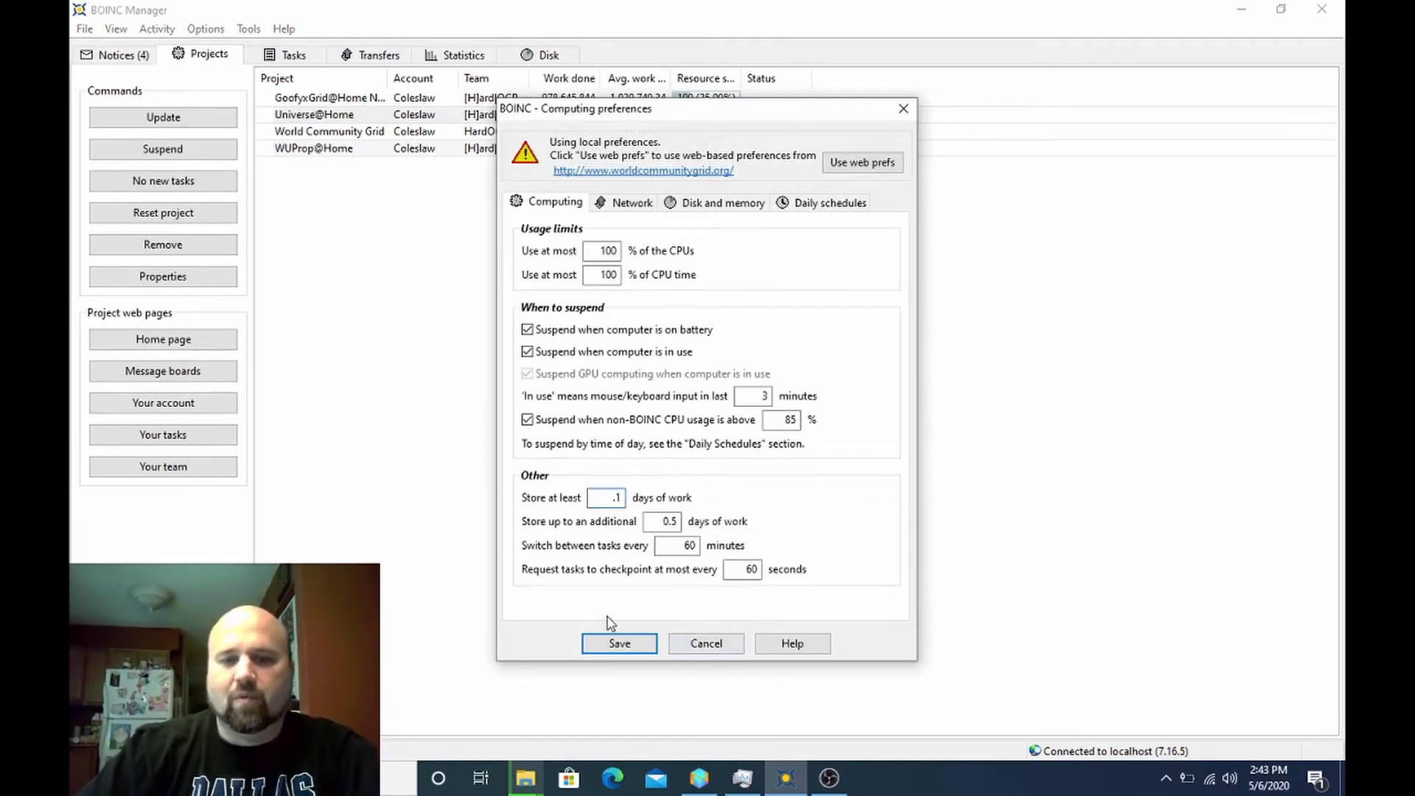
click(603, 640)
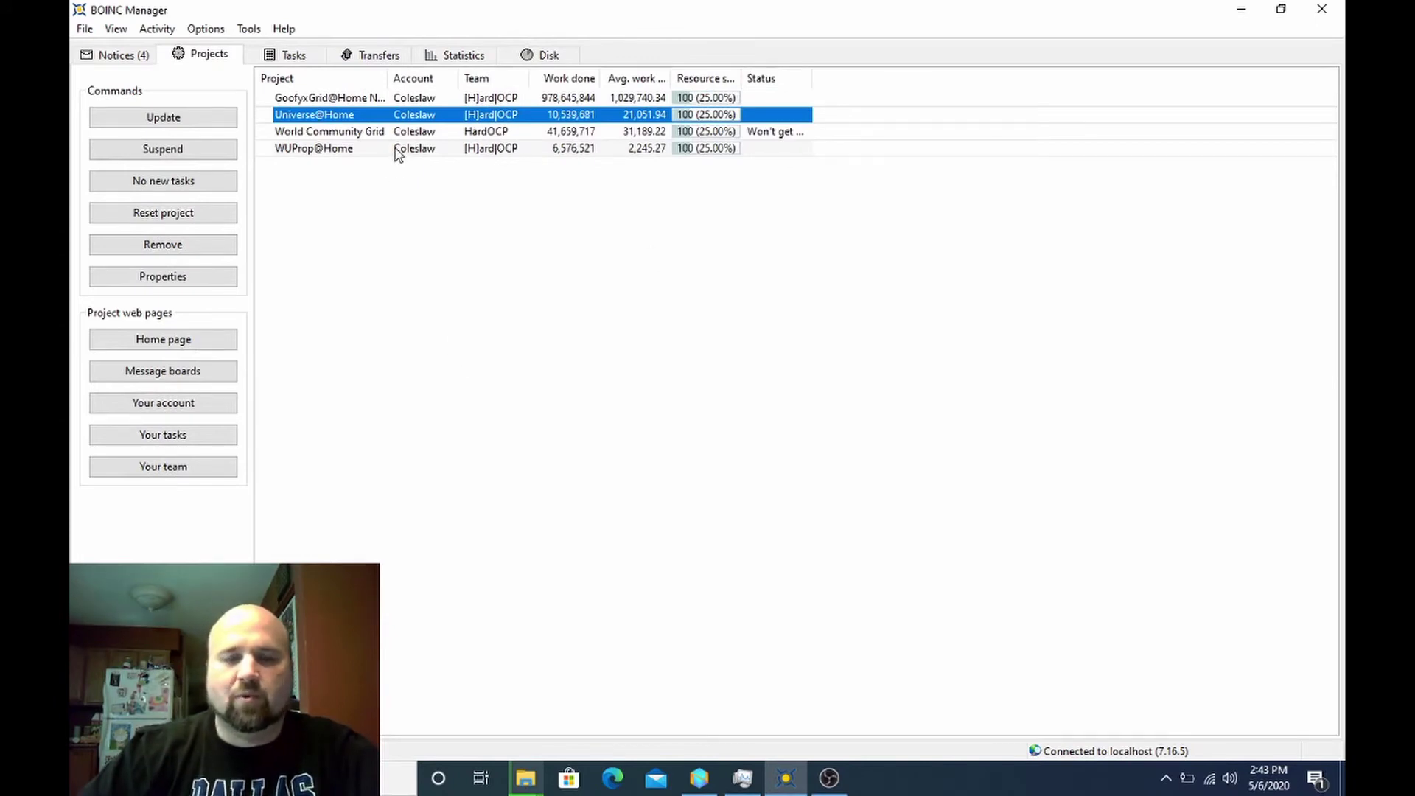
click(274, 62)
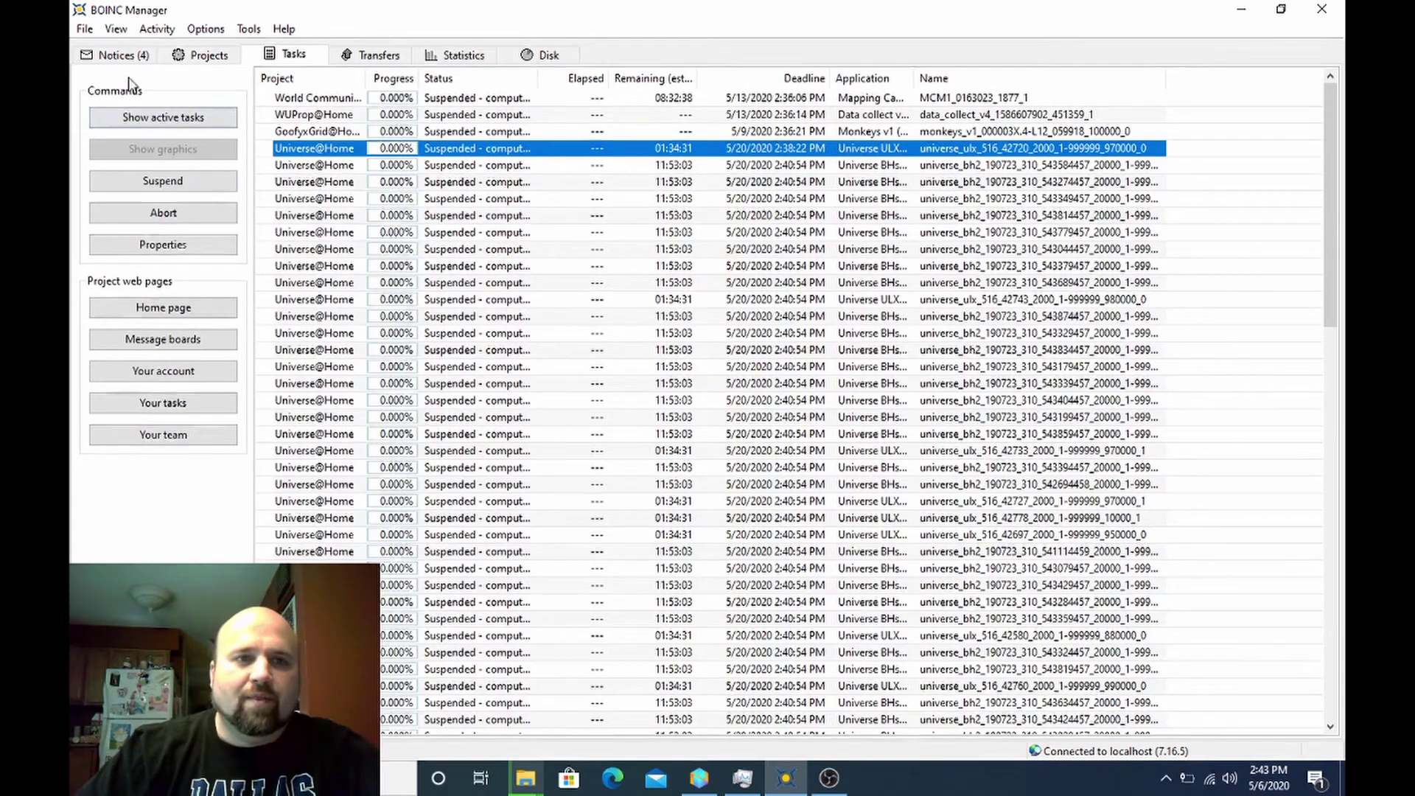
- Set computing to Run always so Universe@Home tasks start, then recheck the Activity menu settings
click(157, 29)
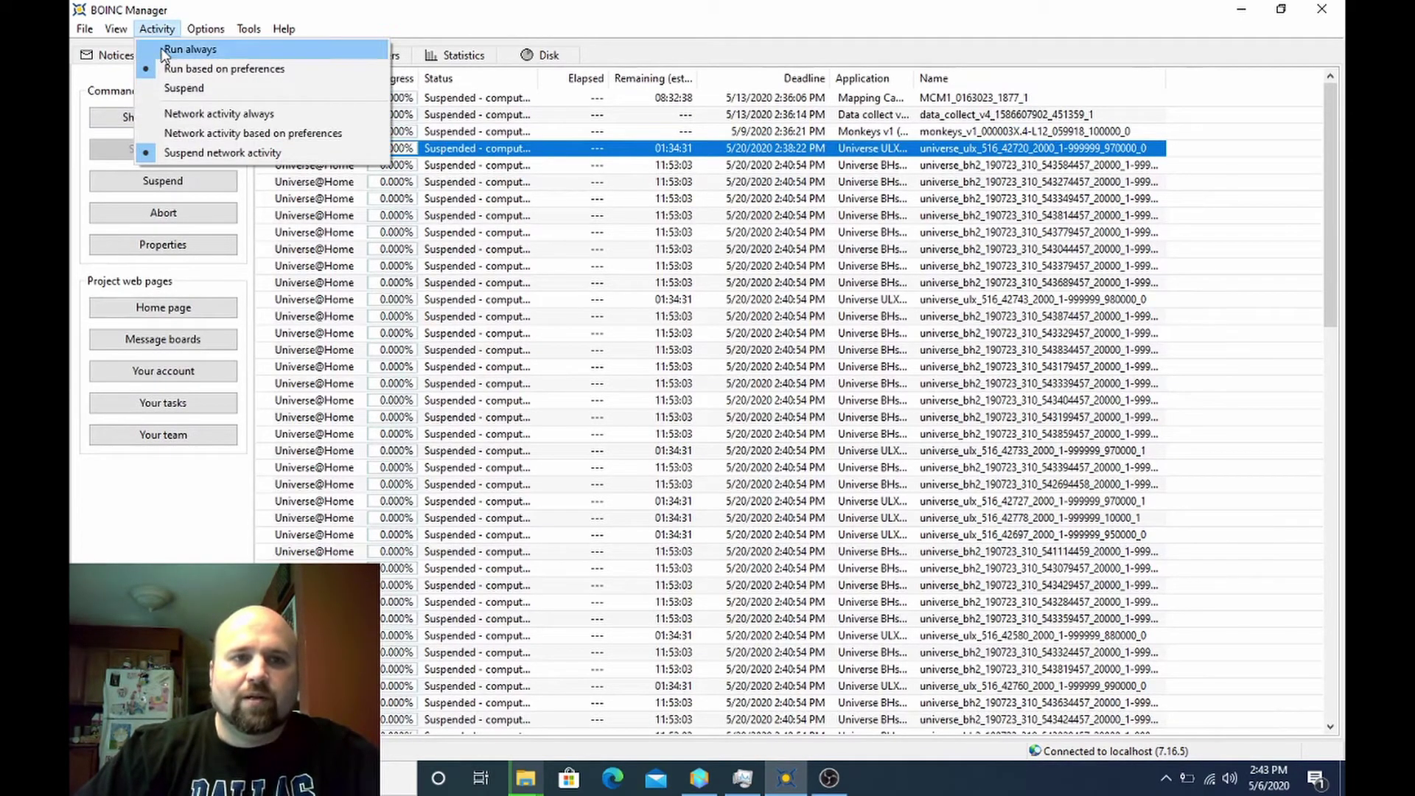
click(163, 50)
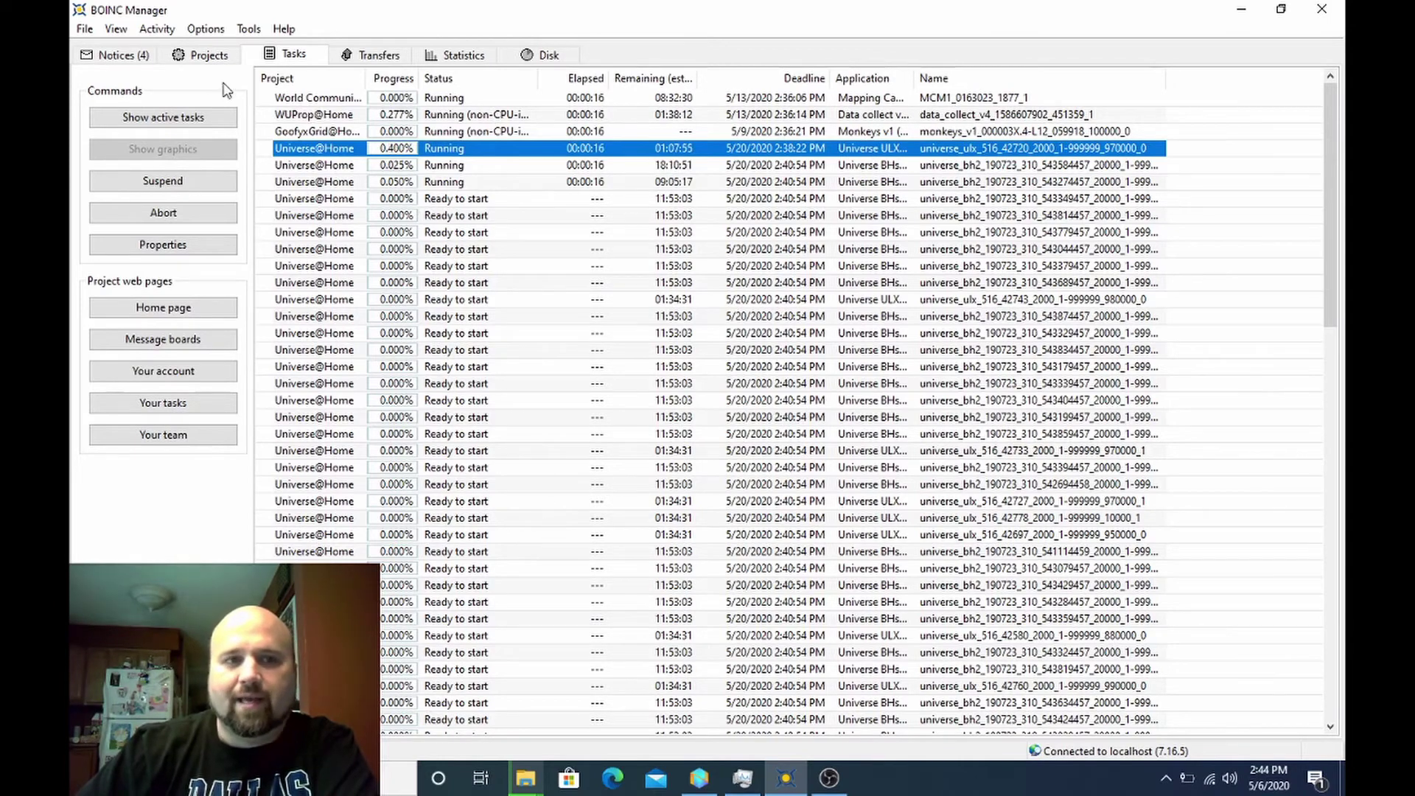
click(150, 30)
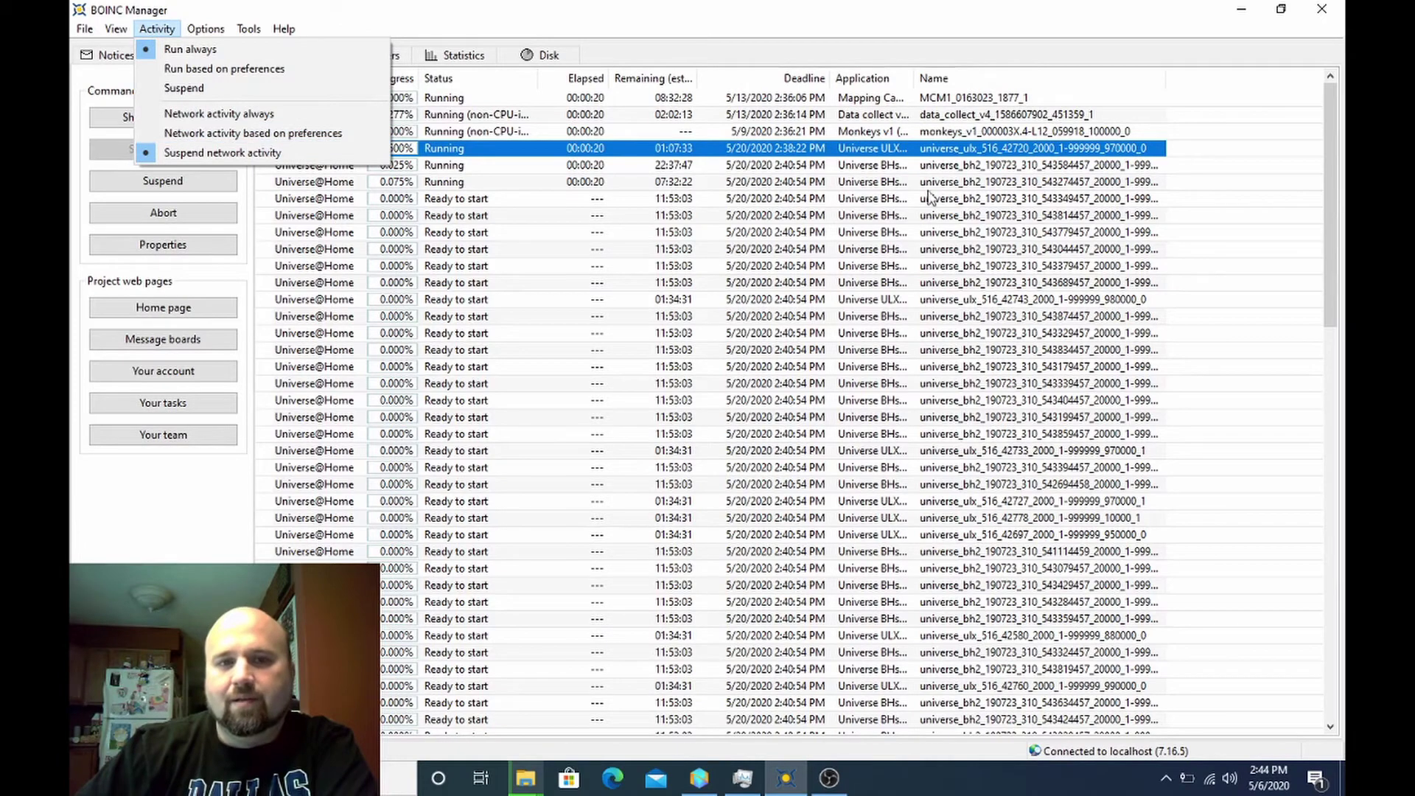
click(968, 7)
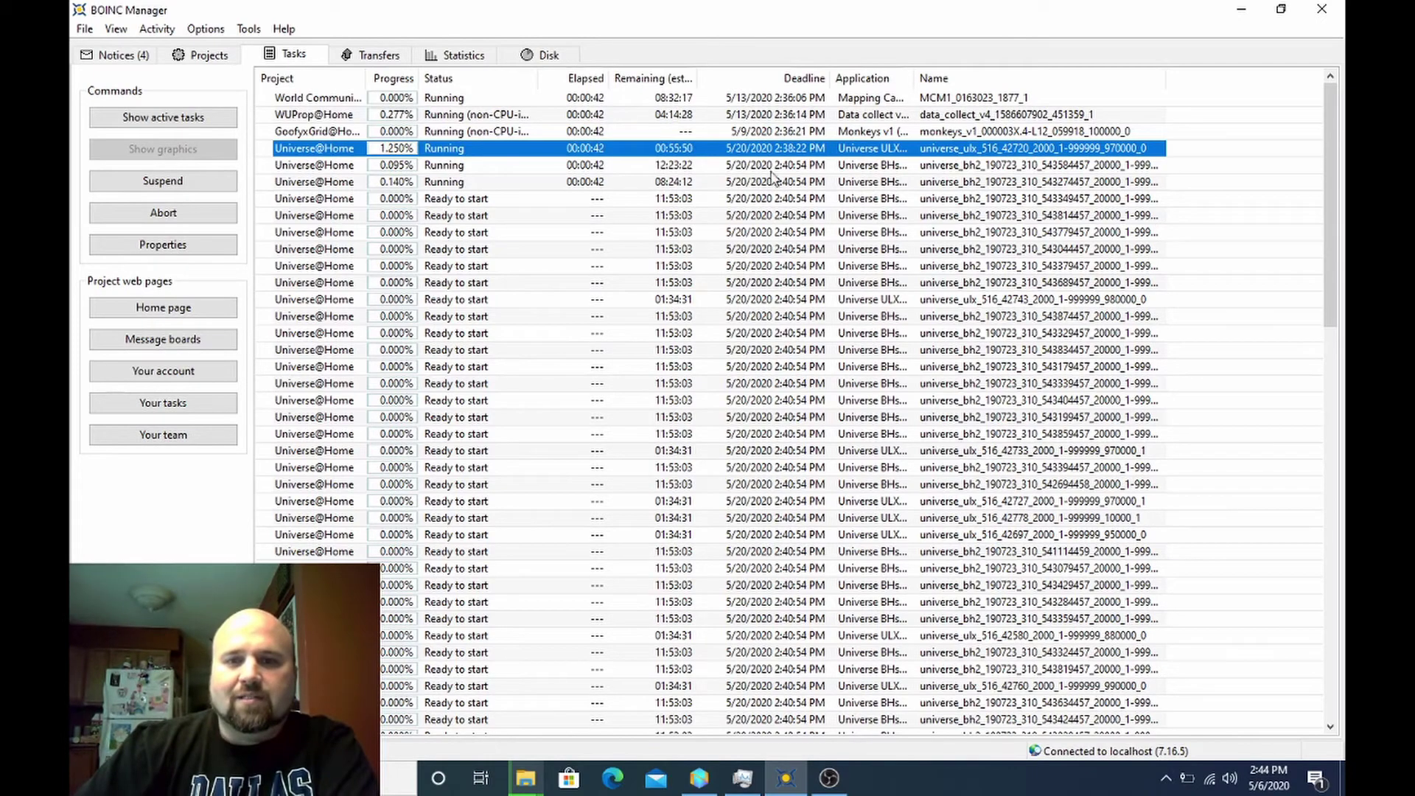
- Sort the tasks by Deadline, then select the World Community Grid task and browse the list
click(788, 79)
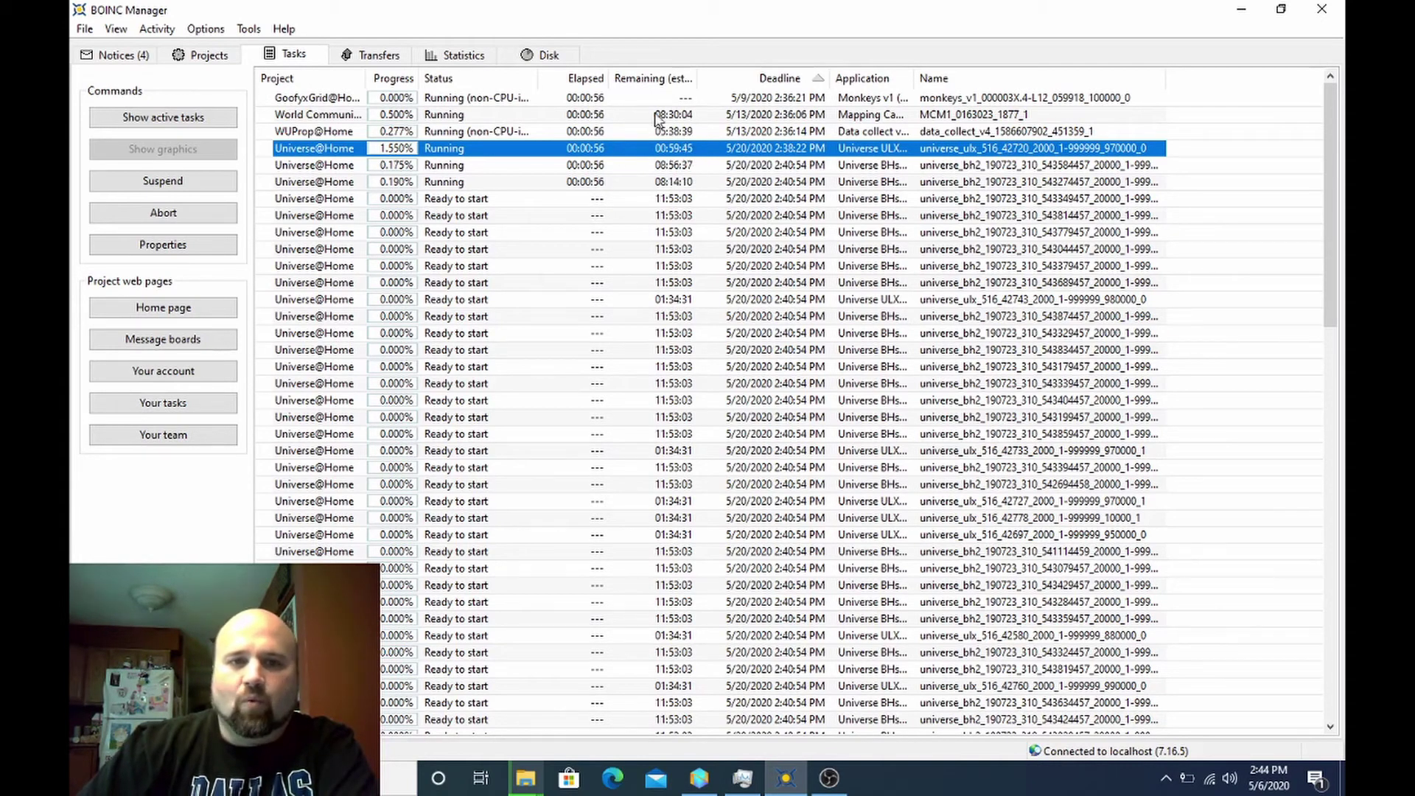
click(748, 115)
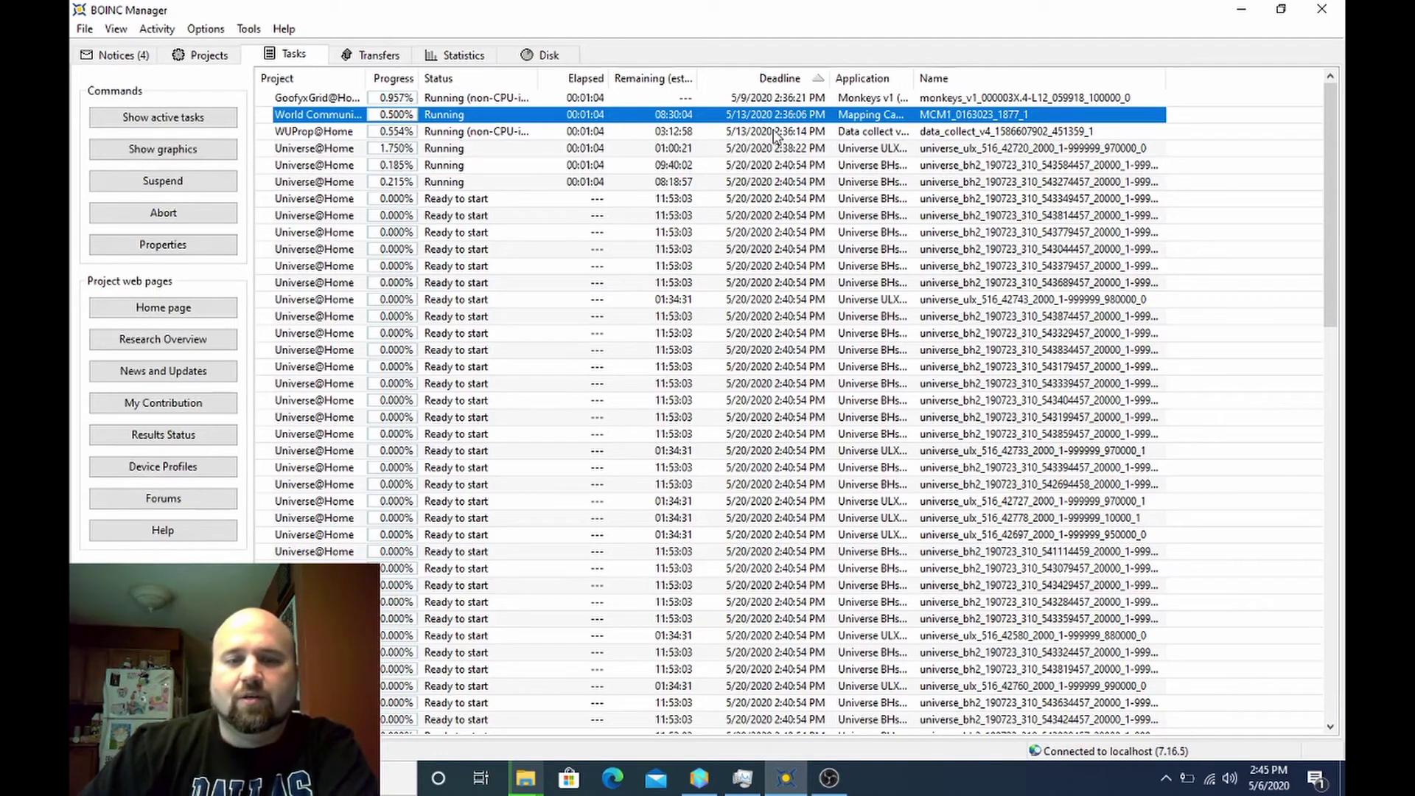
scroll(771, 332, down, 1)
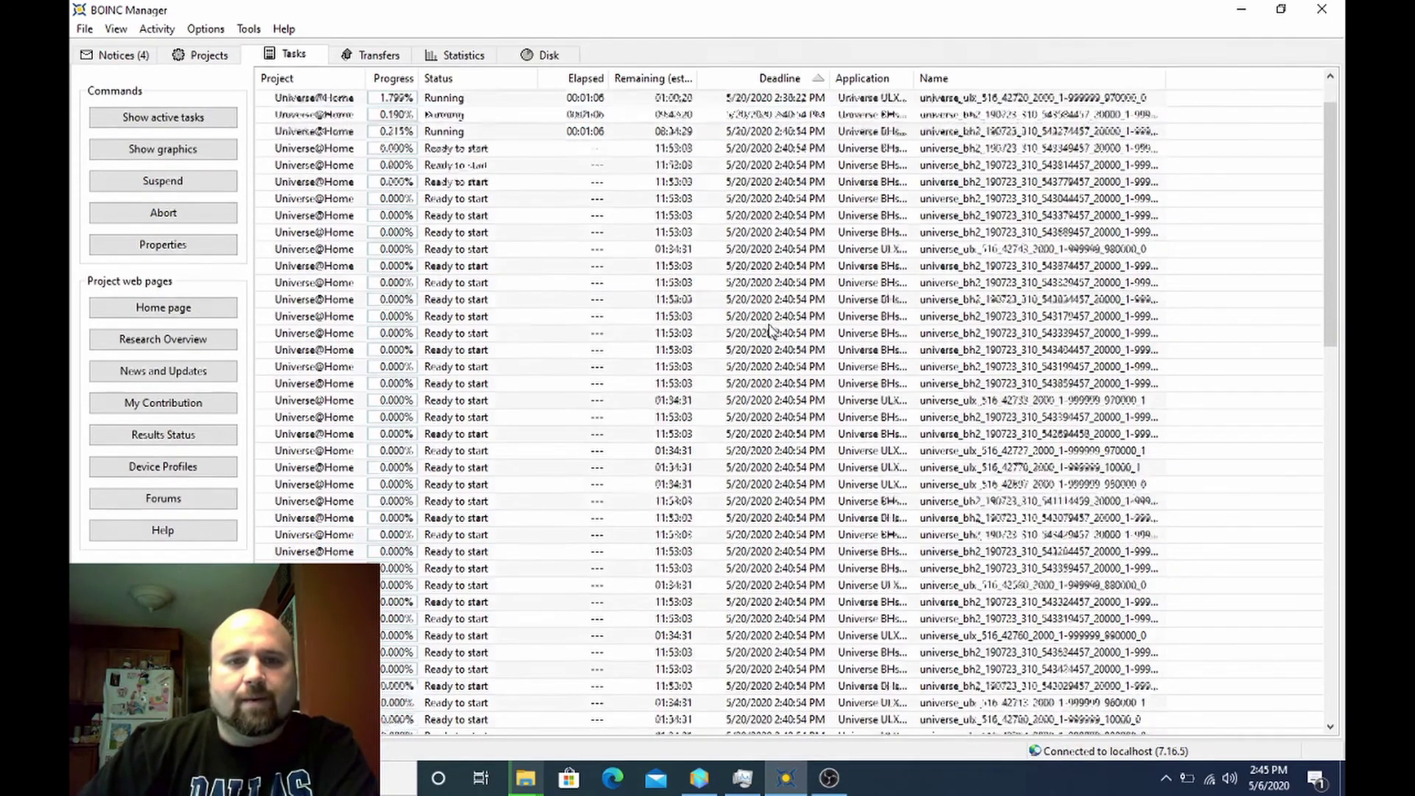
scroll(770, 332, up, 1)
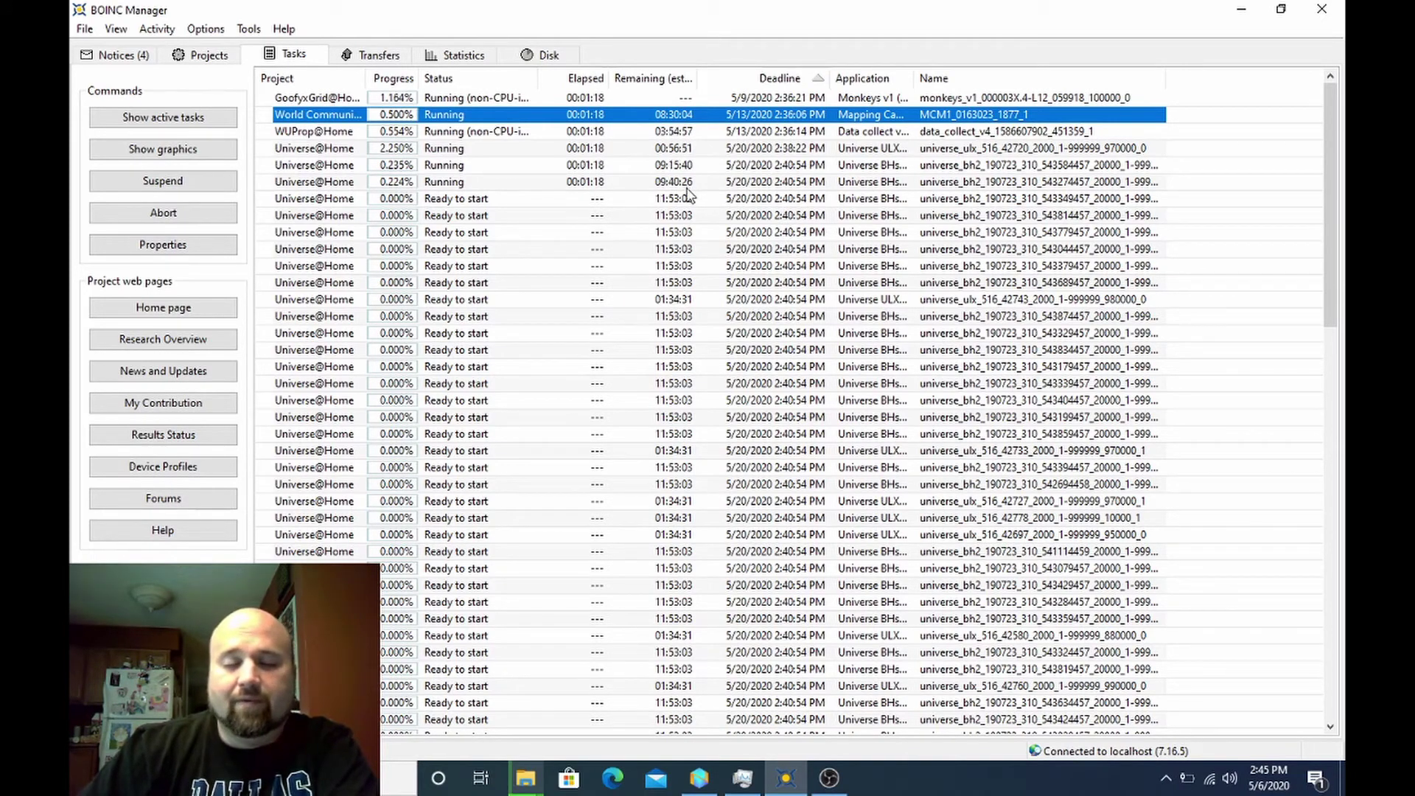
scroll(745, 336, down, 6)
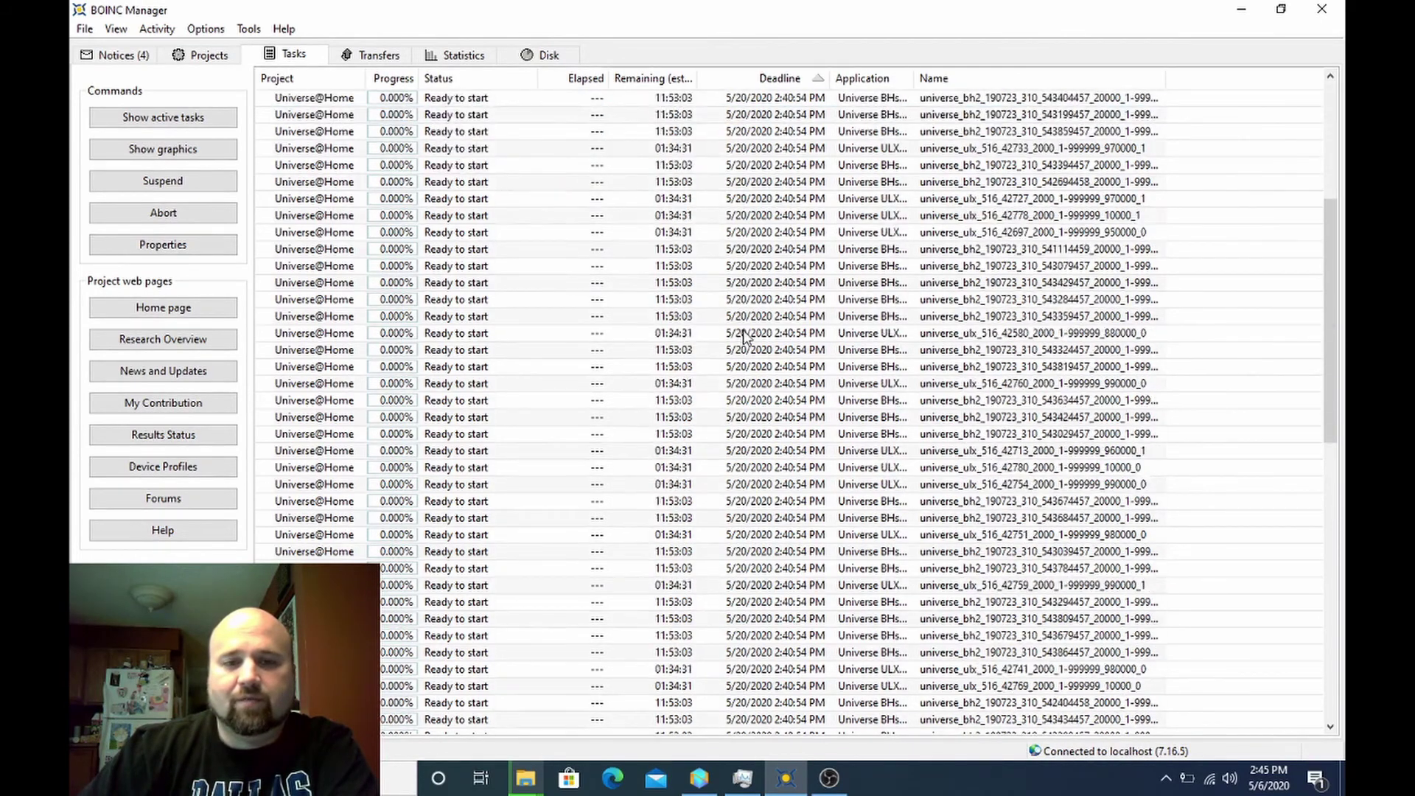
scroll(746, 337, up, 6)
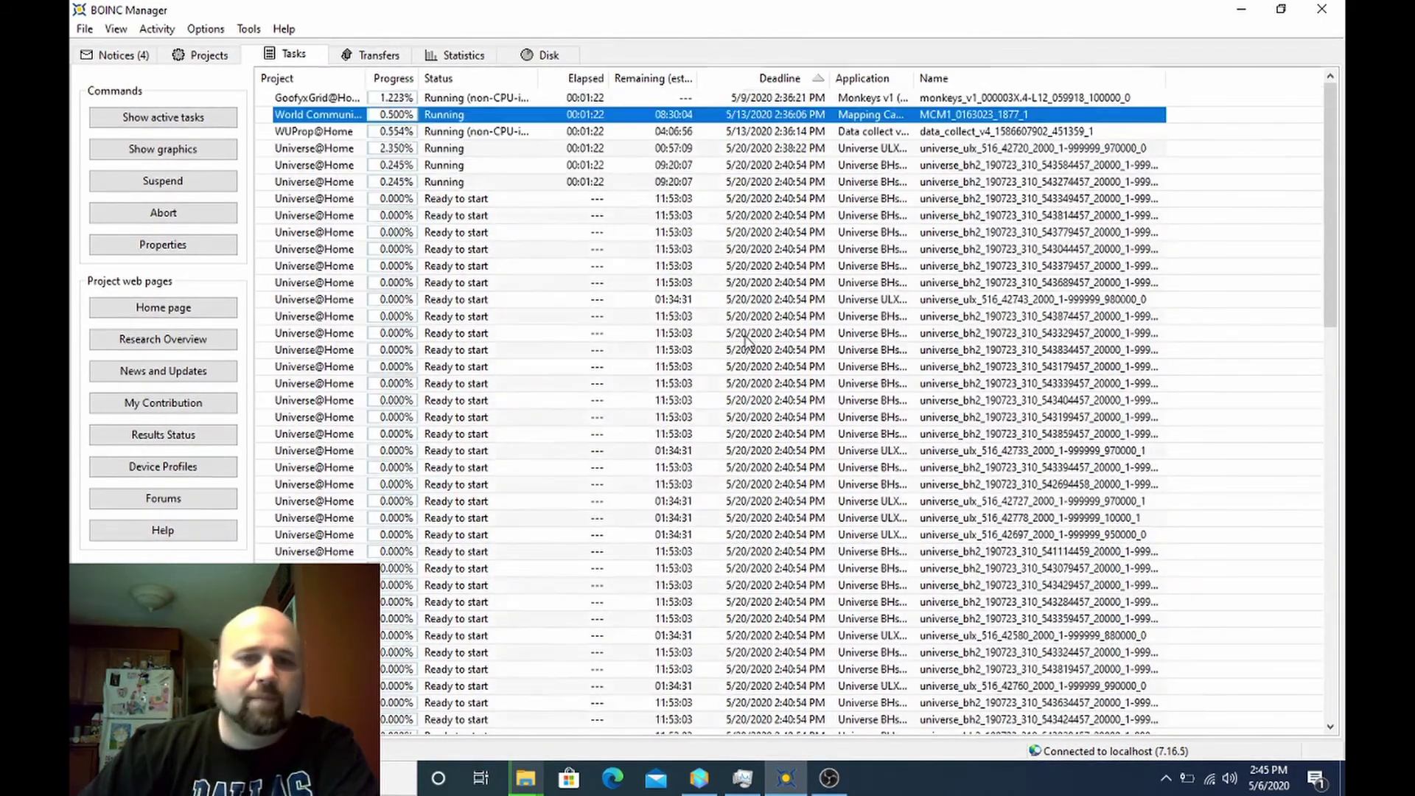